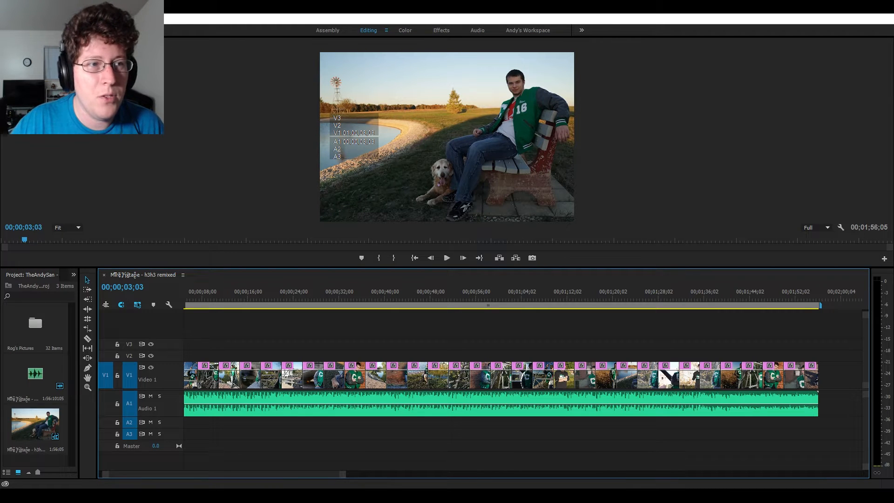
- Create a default still title named "OP Title" with the default video settings
left_click(108, 19)
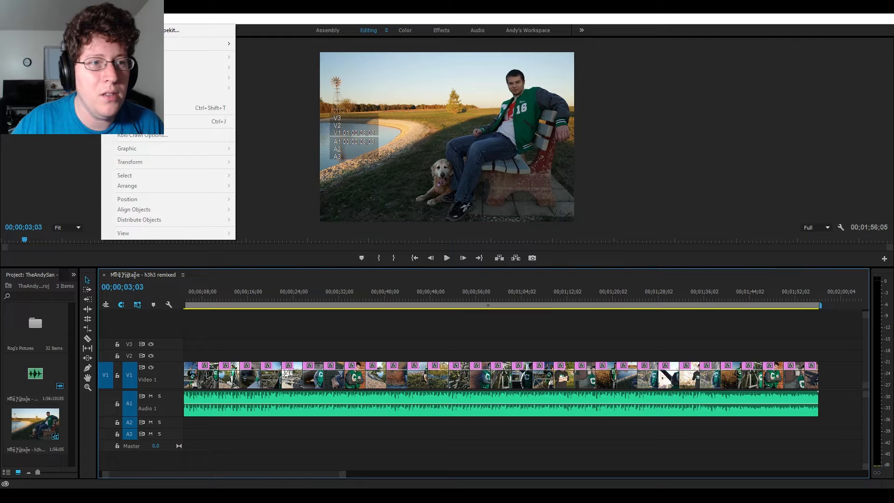
mouse_move(116, 44)
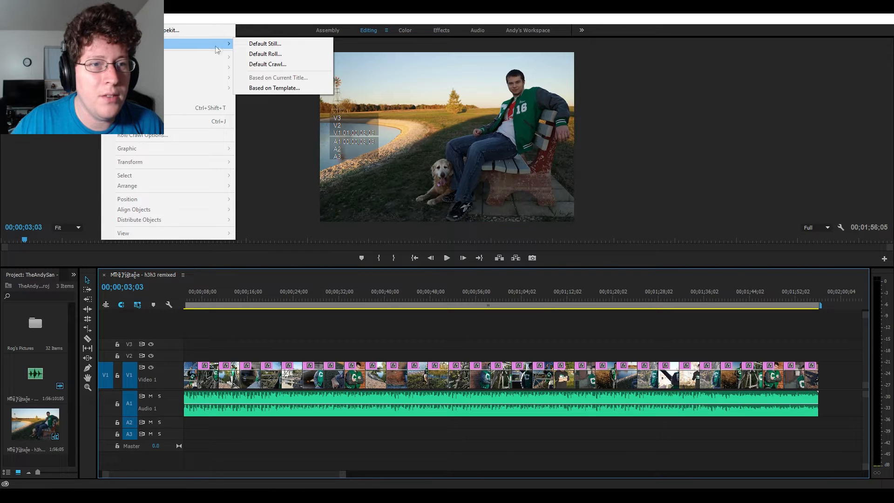
left_click(256, 43)
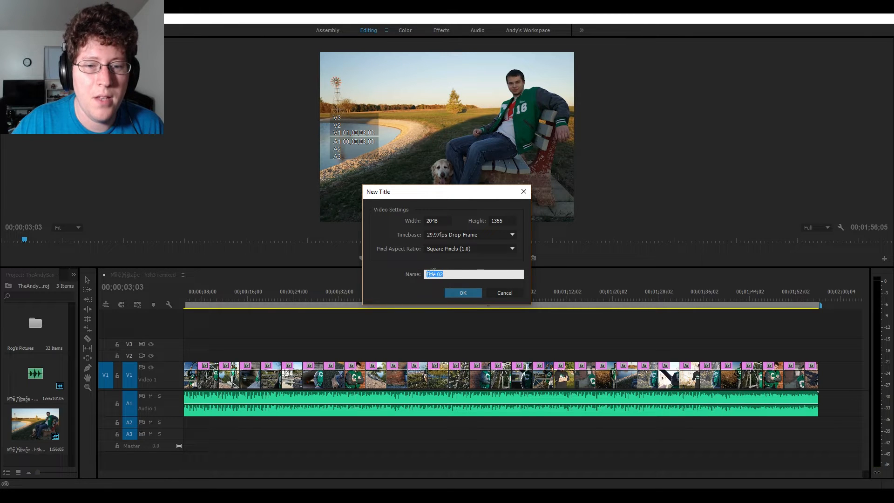
left_click_drag(446, 274, 383, 280)
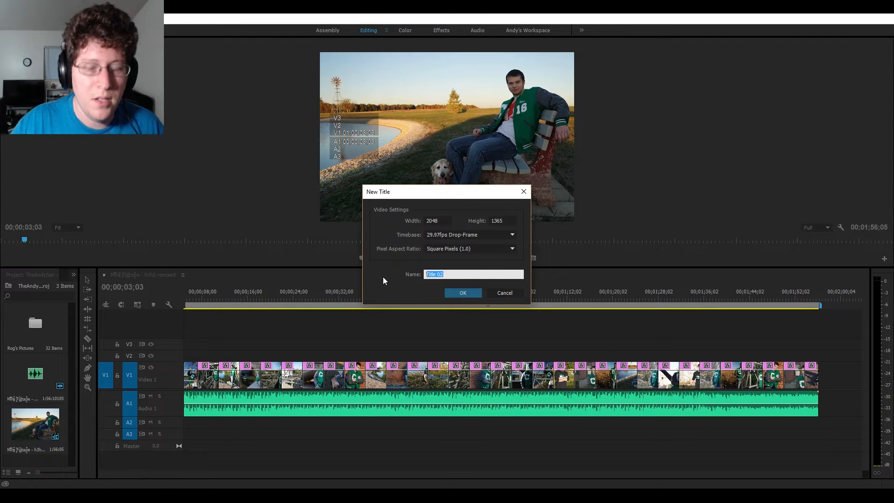
type("OP ")
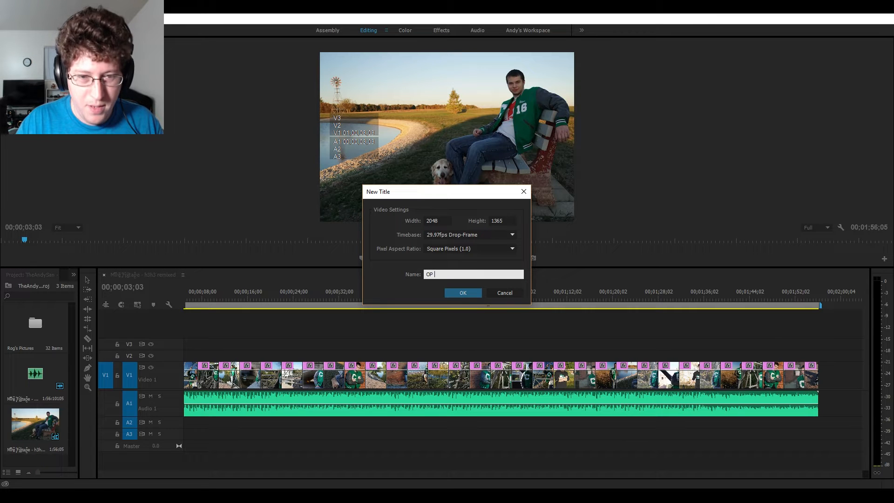
type("Title")
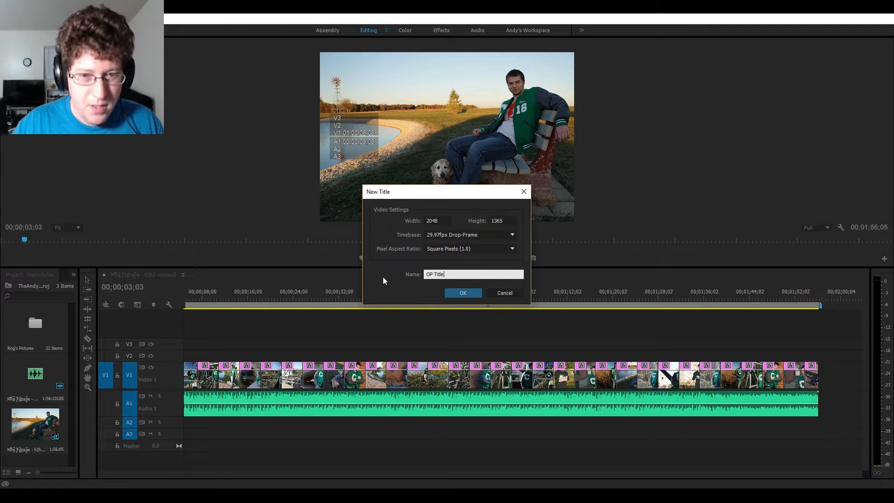
left_click(449, 292)
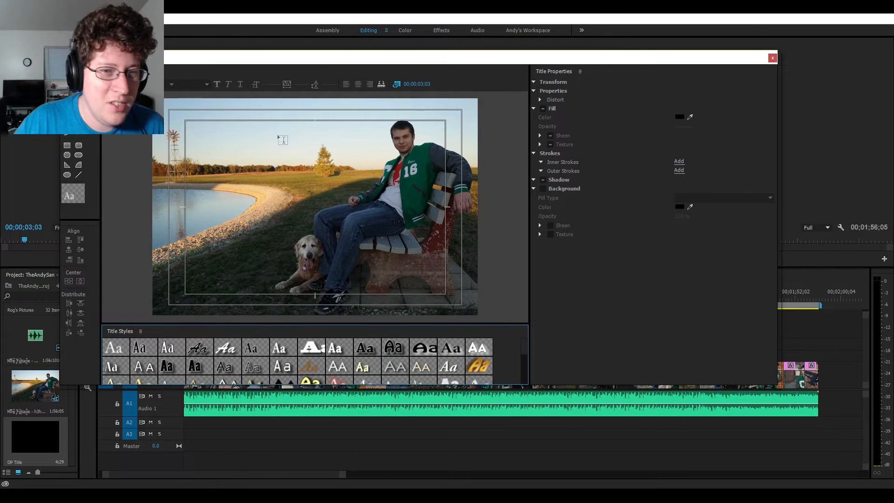
- Move the playhead to 00;00;00;27 and add title text over the sky: the graduate's name with "Graduation", and "Class of 2016" on a second line
left_click_drag(294, 59, 541, 92)
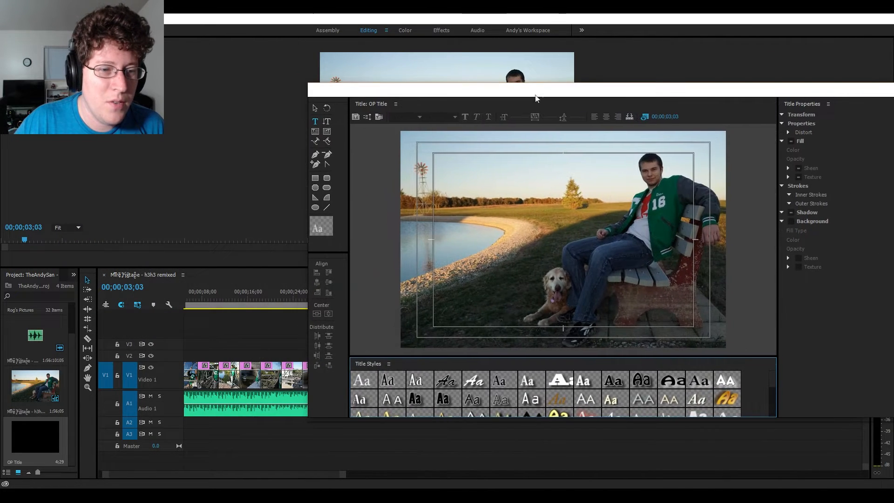
left_click(202, 299)
left_click_drag(202, 302, 169, 303)
left_click(191, 300)
left_click_drag(526, 94, 292, 81)
left_click(258, 148)
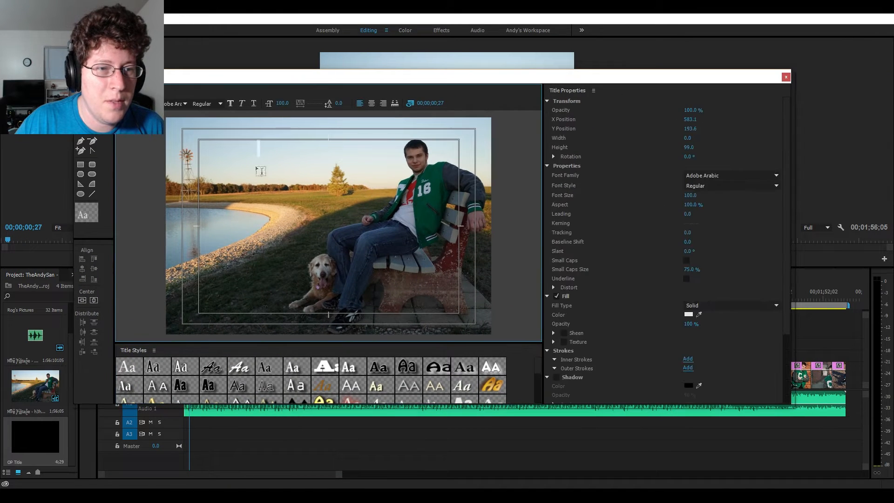
type("R")
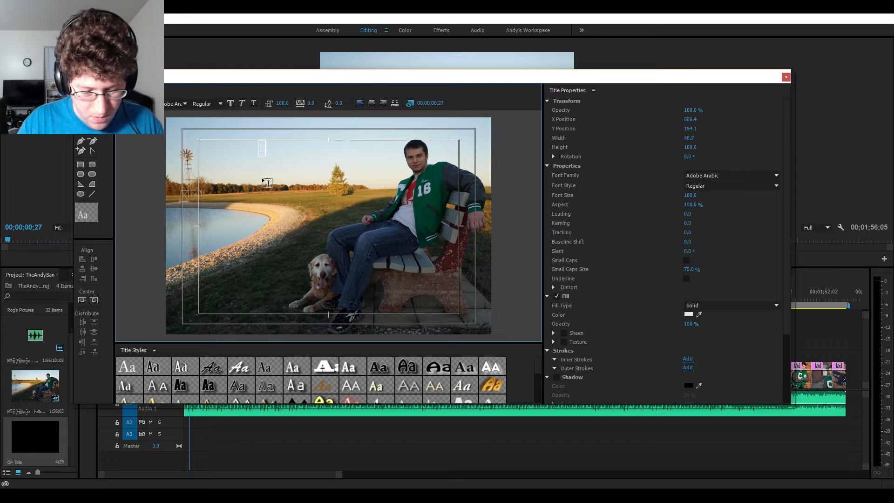
type("oger's Senior P")
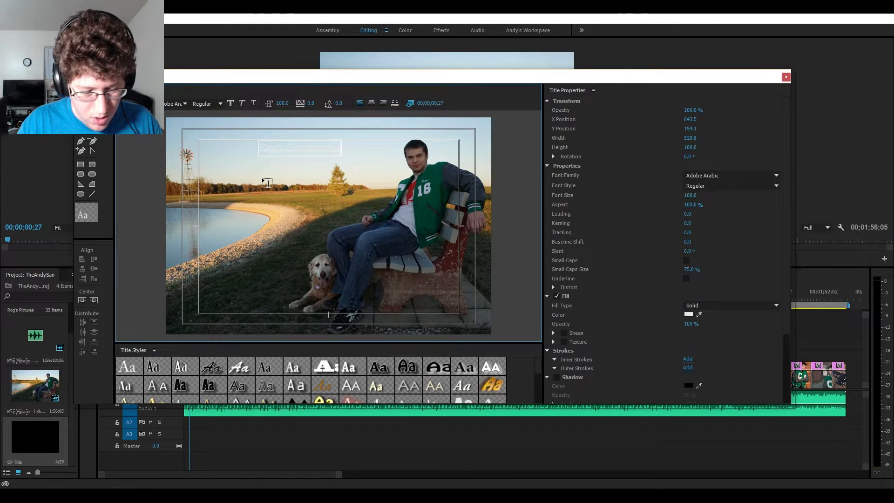
key("Return")
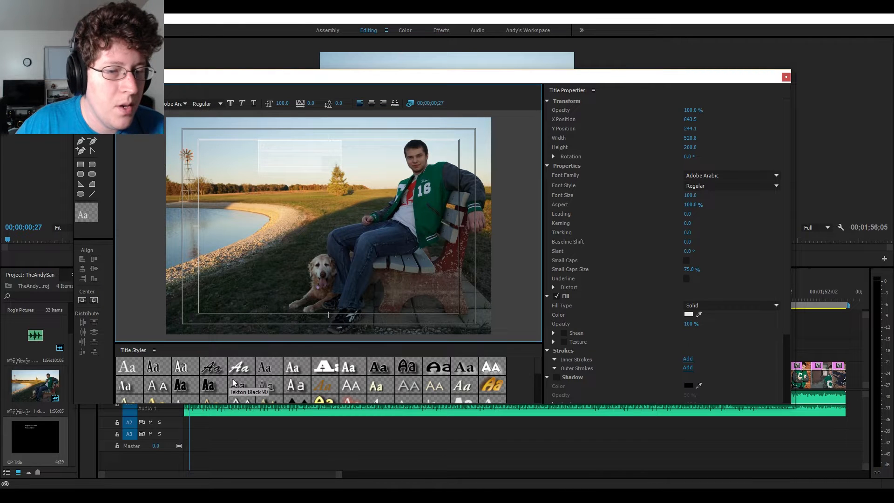
- Apply the yellow Hobo Std Medium title style and move the text to about X 686, Y 247, closing the title editor when done
scroll(293, 371, "down", 1)
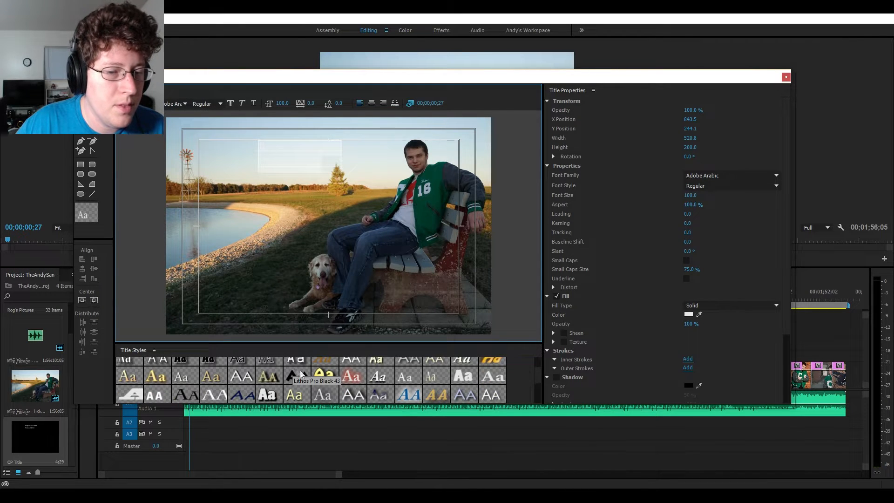
left_click(321, 375)
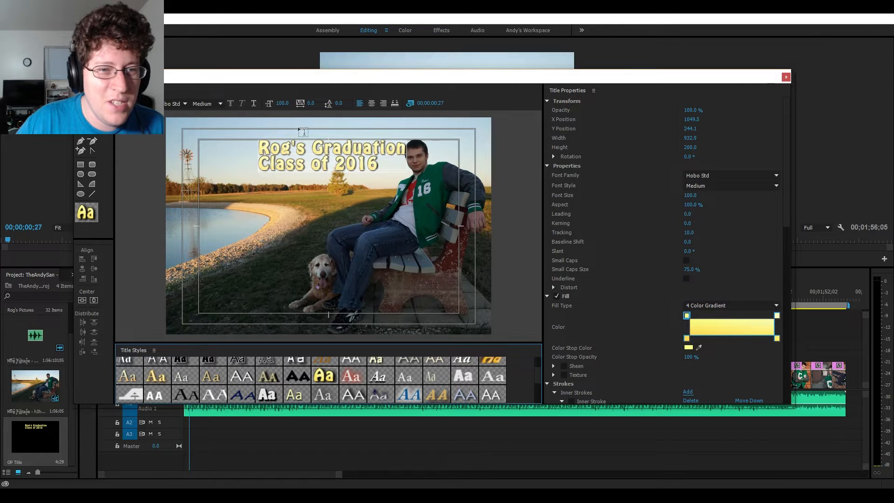
left_click_drag(314, 156, 256, 157)
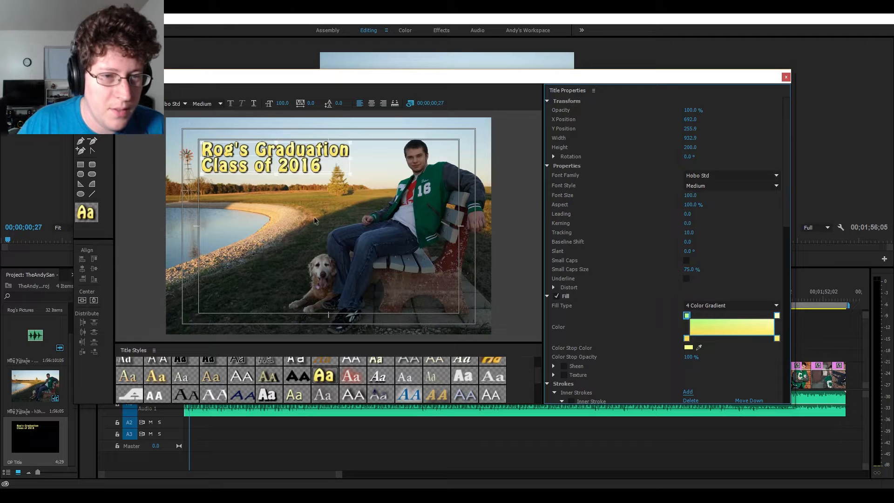
left_click_drag(263, 148, 262, 148)
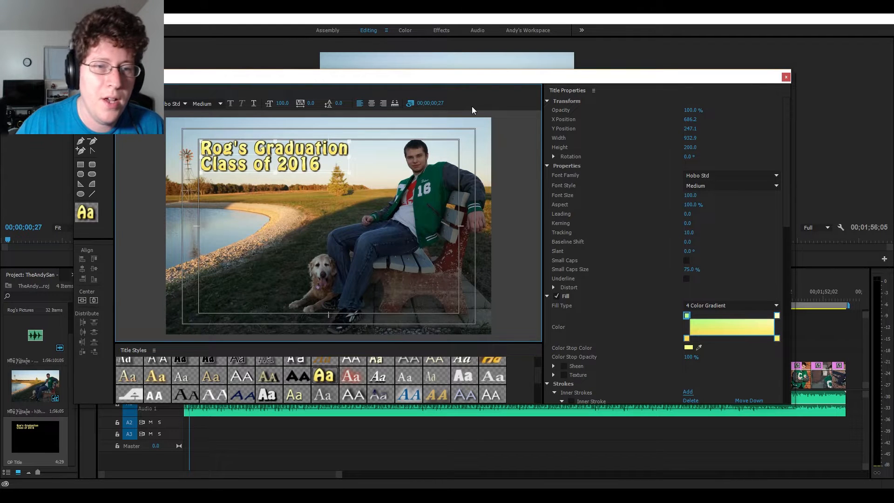
left_click(786, 77)
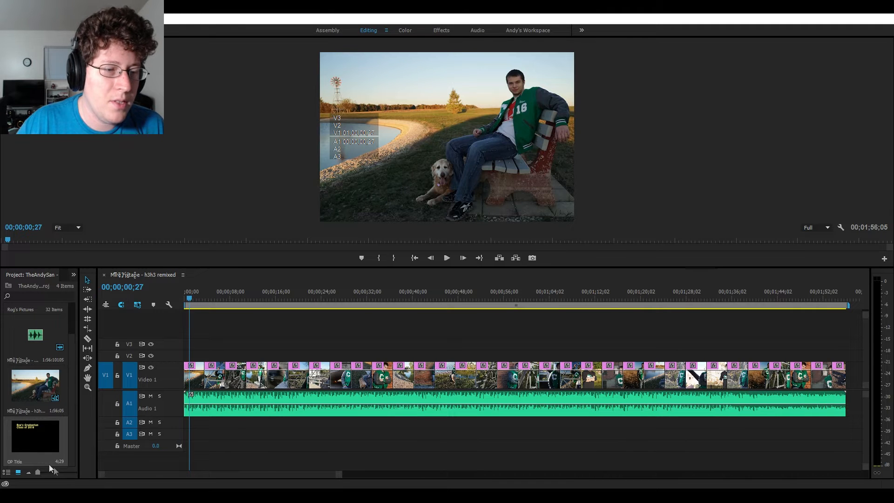
- Place OP Title on Video 2 at the start of the sequence and trim its end to match the first photo
left_click_drag(27, 440, 183, 356)
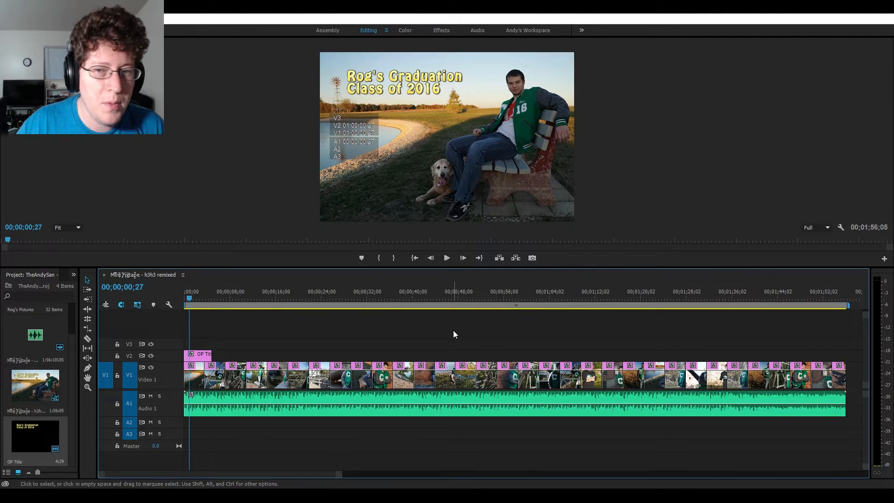
left_click(415, 258)
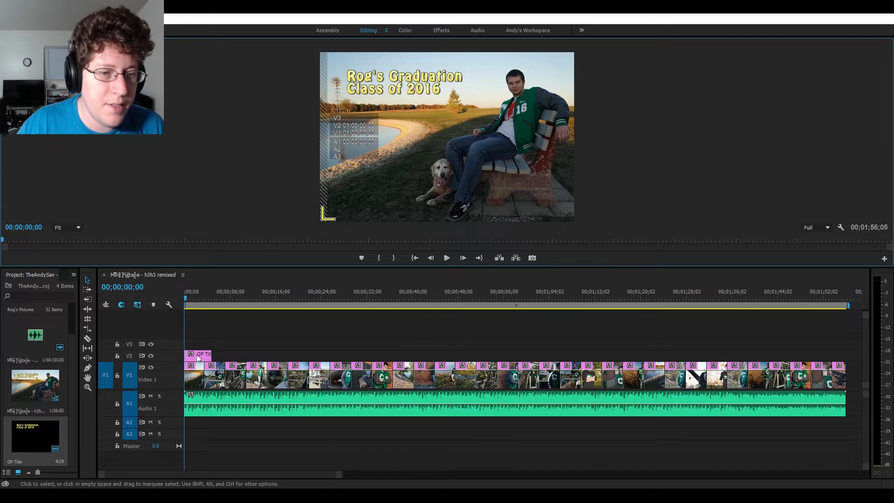
left_click_drag(211, 355, 204, 355)
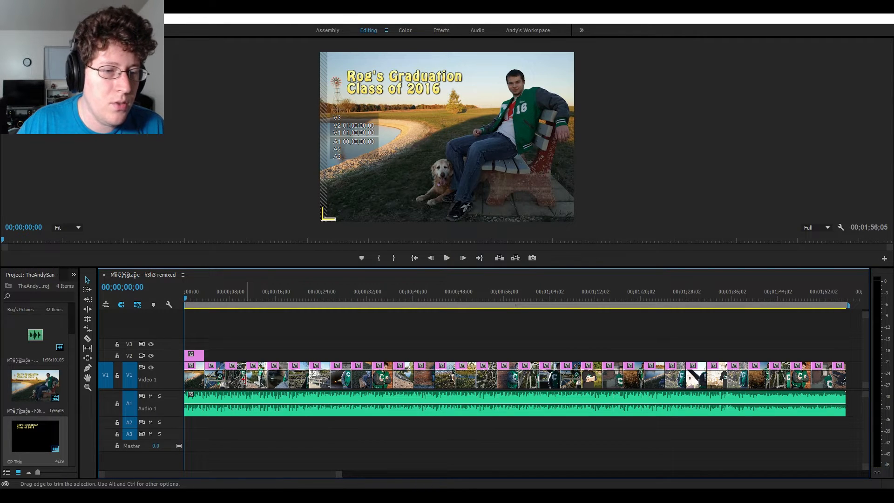
- Save the project and add a Cross Dissolve video transition to the end of the first photo on Video 1
left_click(74, 274)
left_click(88, 296)
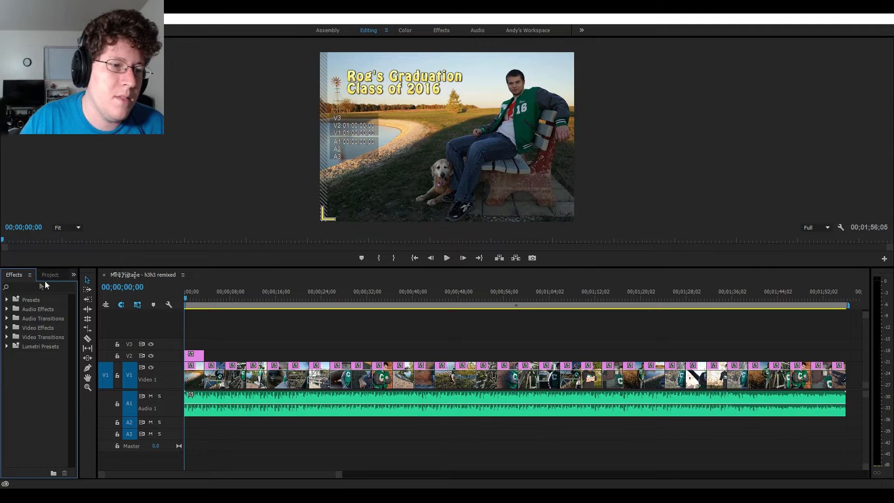
left_click(74, 276)
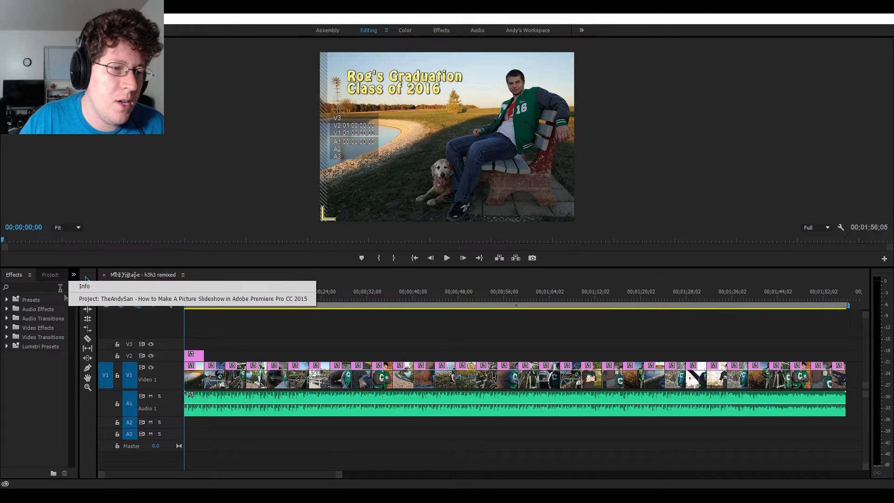
left_click(73, 276)
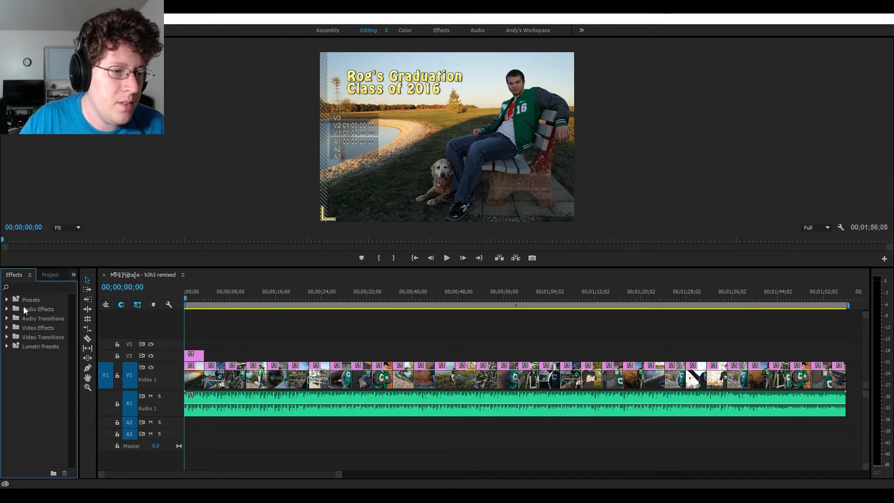
left_click(7, 337)
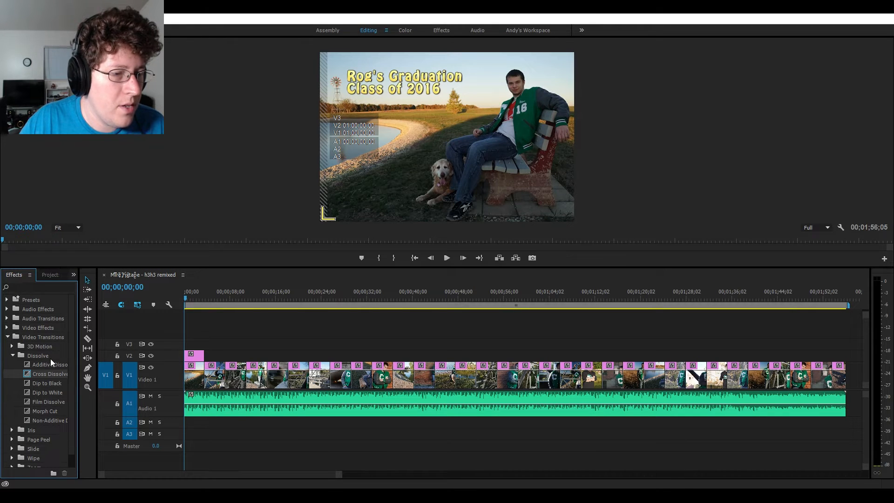
key("ctrl+s")
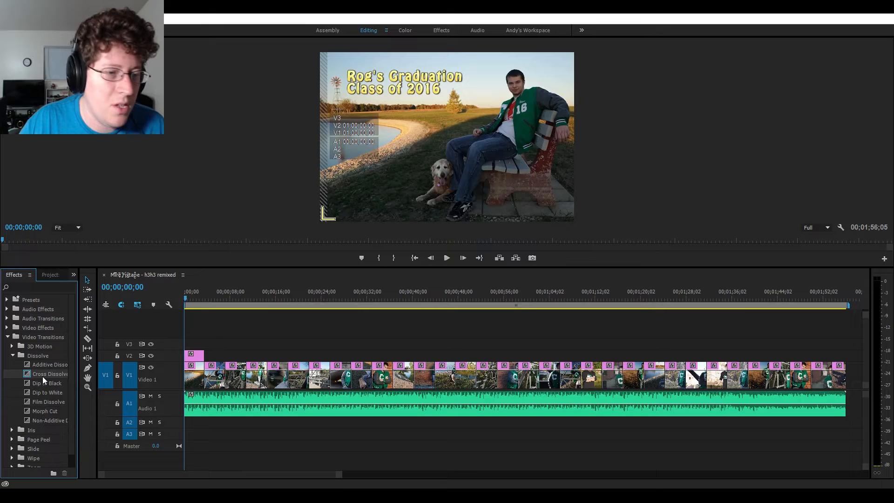
left_click_drag(46, 373, 203, 385)
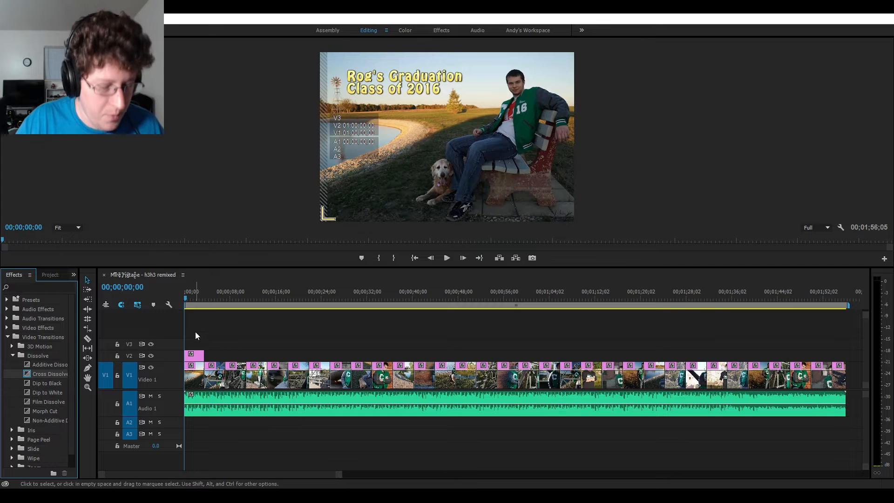
- Replace the Cross Dissolve at the end of the first photo with one spanning the cut between the first two photos
scroll(196, 331, "up", 4)
scroll(195, 332, "up", 2)
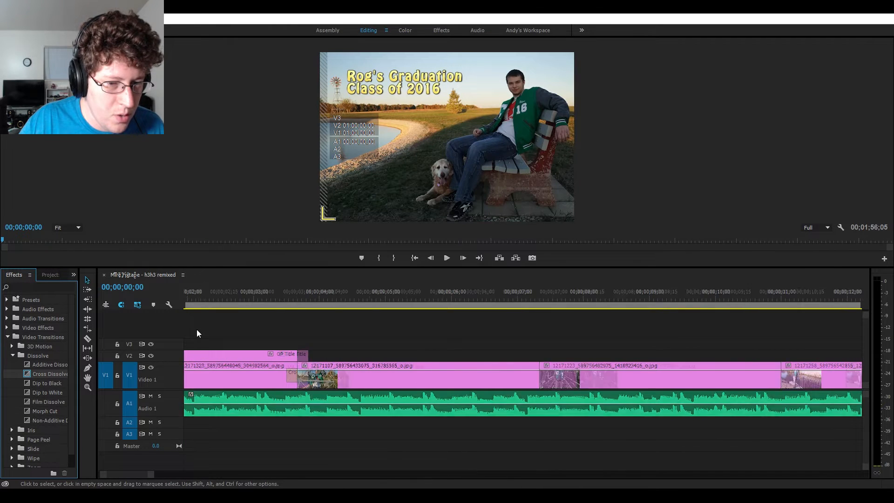
scroll(197, 330, "up", 3)
left_click(353, 337)
left_click(327, 379)
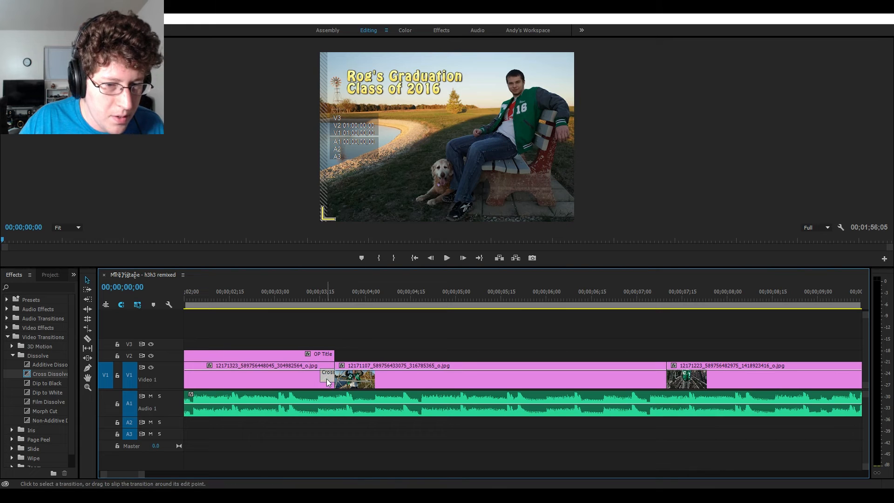
key("Delete")
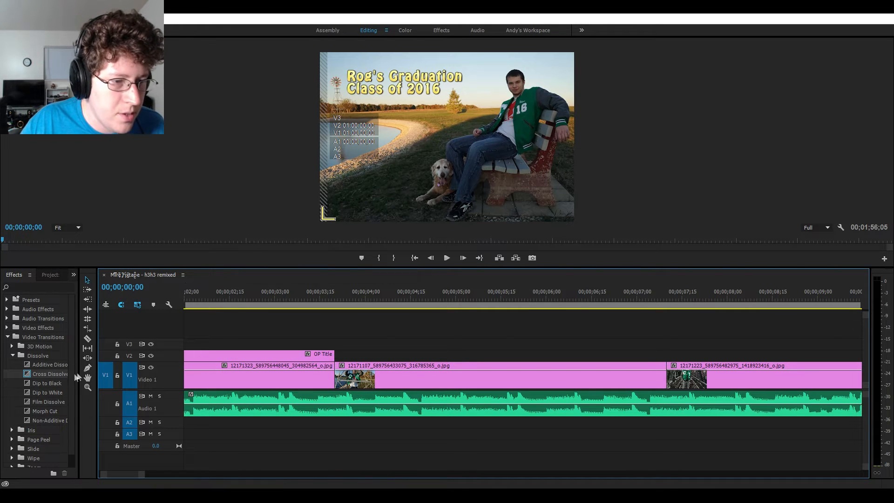
left_click_drag(55, 378, 332, 381)
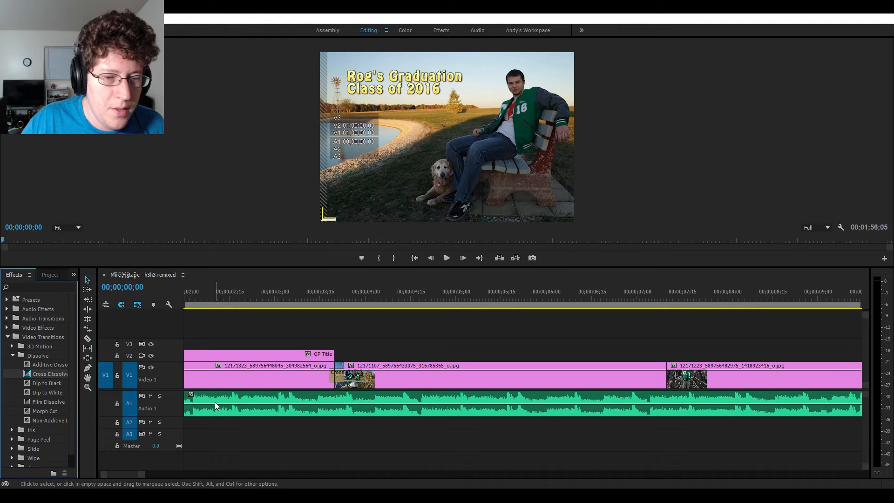
- Mute Audio 1 and play the sequence from 00;00;03;15 to preview the Cross Dissolve between the first two photos
left_click(315, 293)
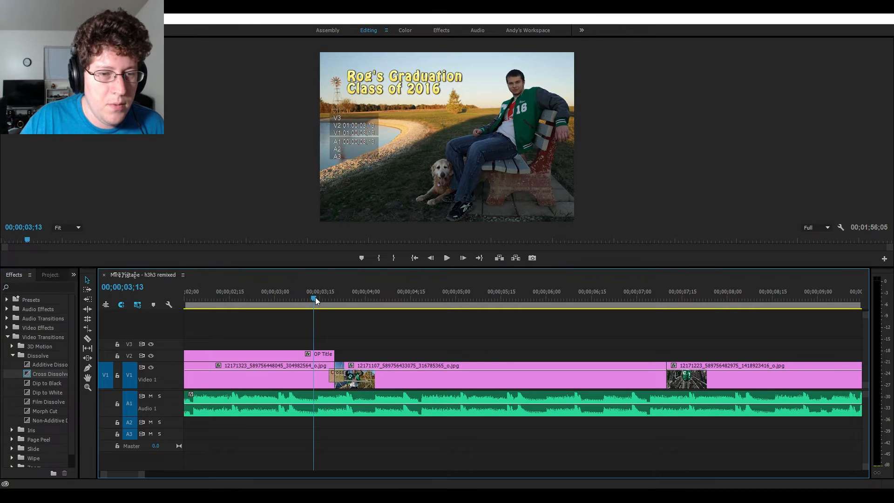
left_click(151, 396)
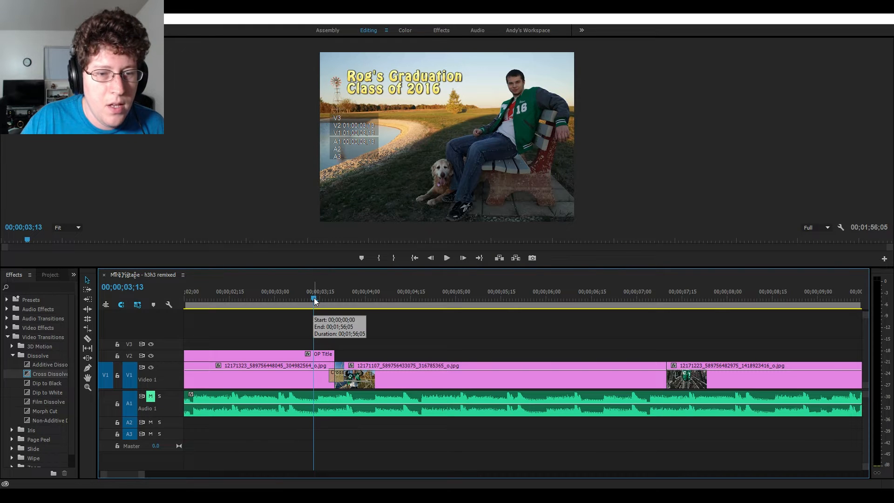
left_click_drag(314, 299, 320, 299)
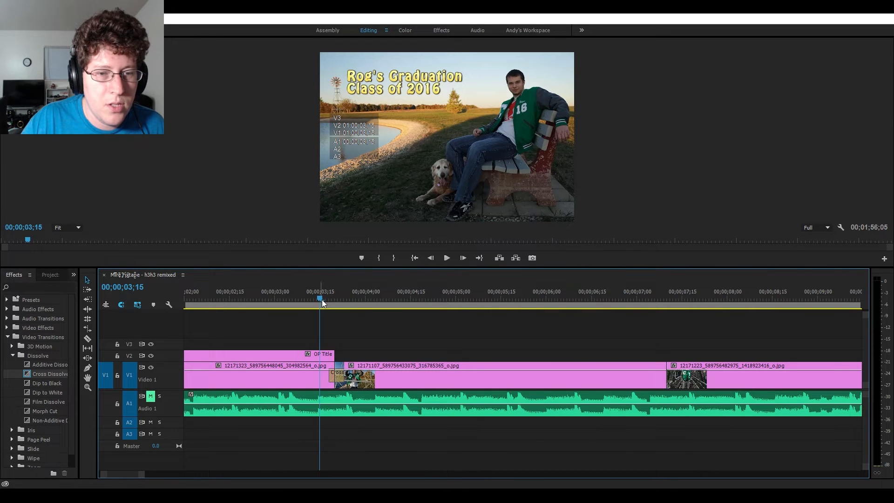
left_click(447, 259)
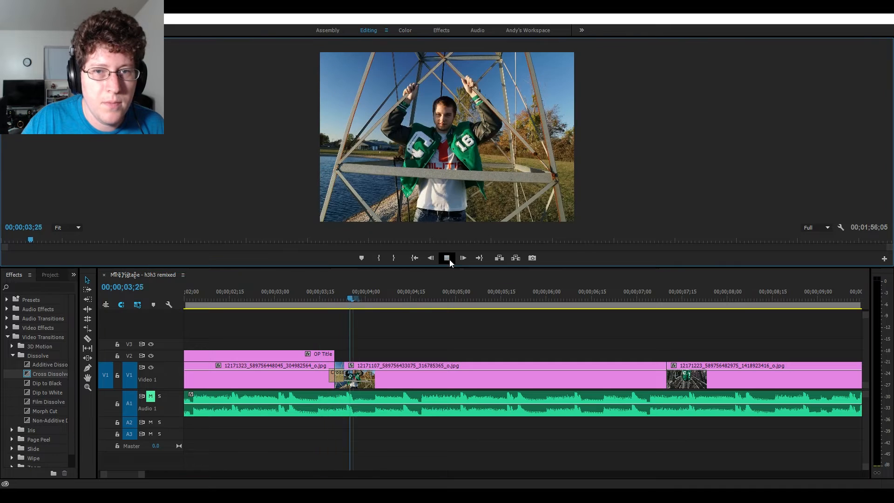
left_click(447, 259)
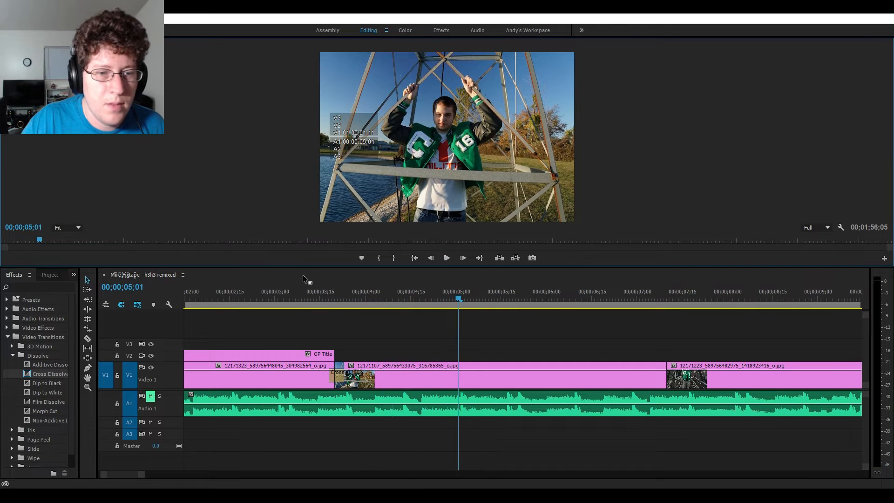
- Play the sequence from 00;00;02;14 to review the Cross Dissolve between the first two photos
left_click(228, 300)
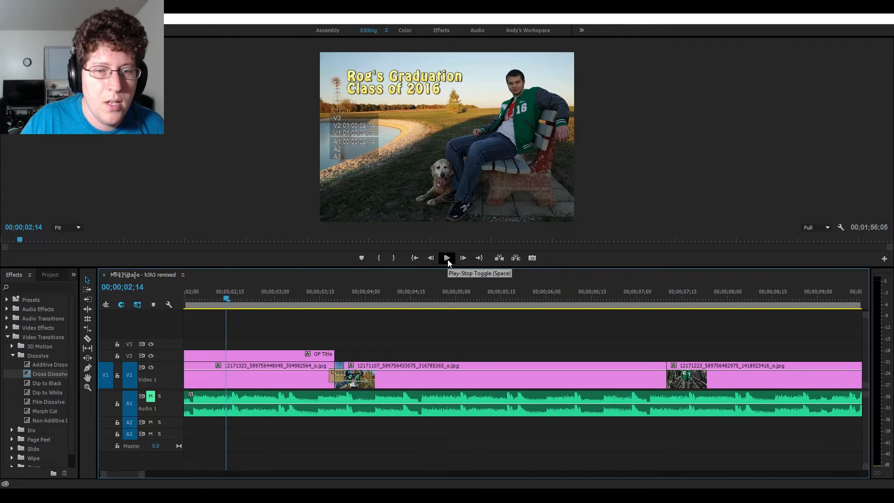
left_click(447, 259)
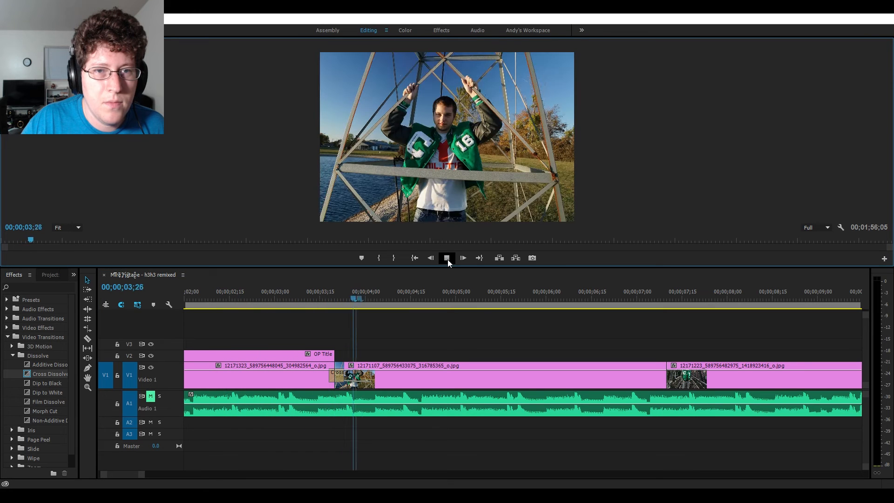
left_click(447, 258)
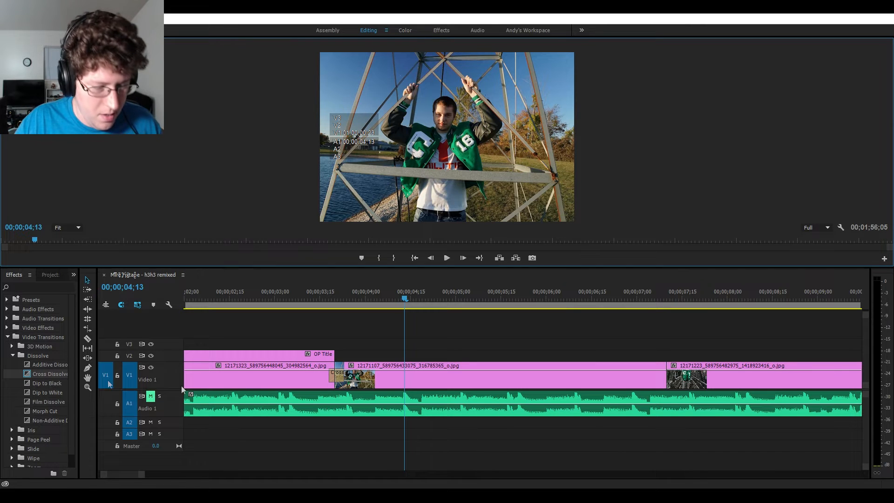
- Replace the Cross Dissolve between the first two photos with a Dip to Black transition and preview it
left_click(340, 377)
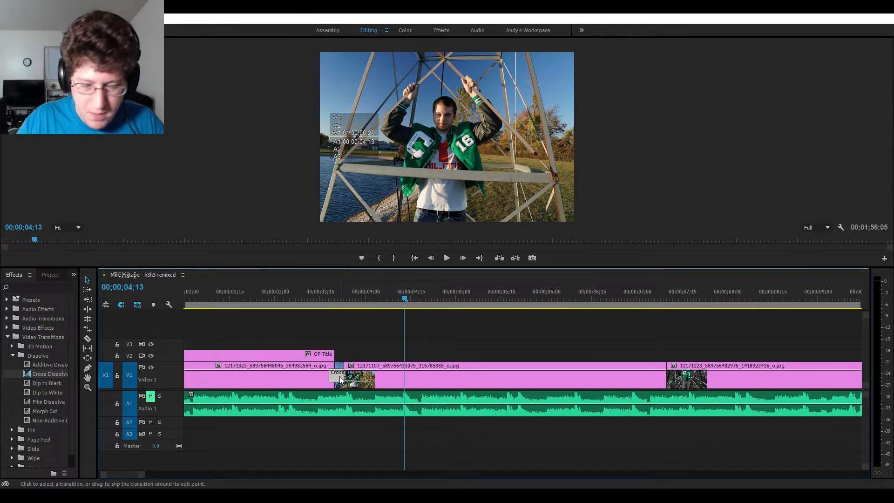
key("Delete")
left_click_drag(54, 383, 333, 379)
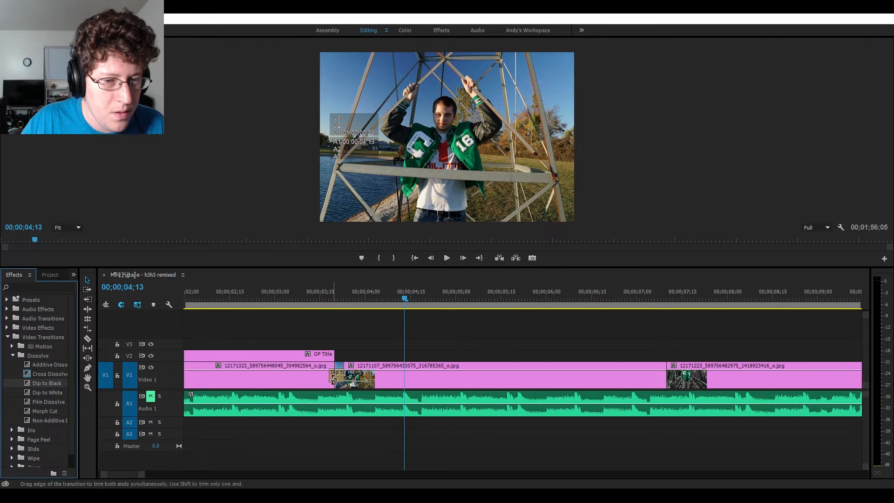
left_click(286, 294)
key("space")
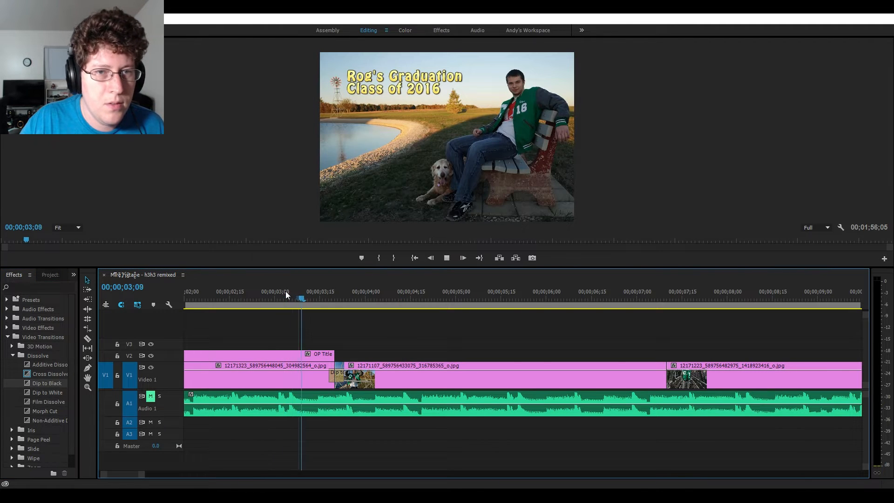
left_click(447, 257)
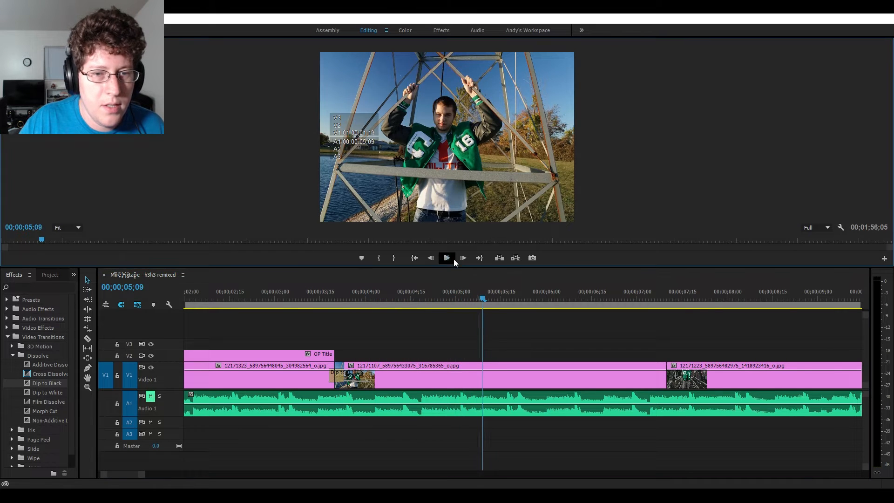
- Undo the Dip to Black transition and apply a Cross Dissolve at the cut between the first two photos
key("ctrl+z")
left_click(44, 375)
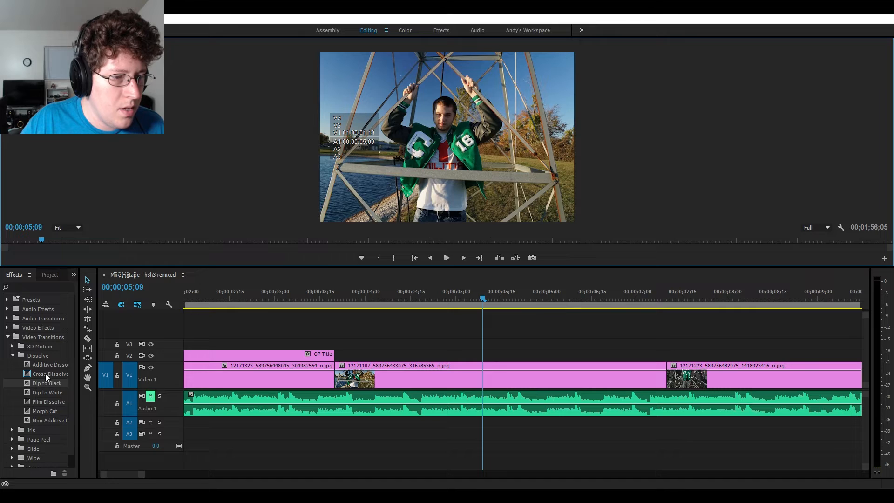
left_click_drag(38, 376, 334, 376)
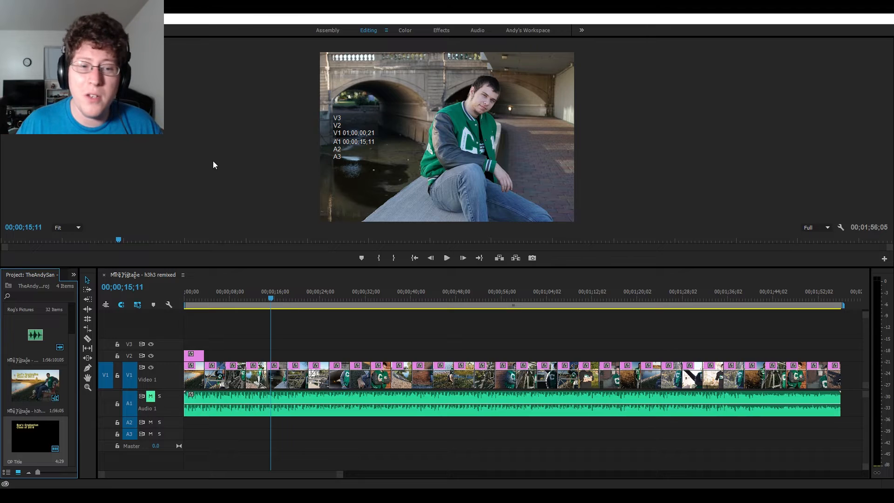
- Play the sequence from 00;00;15;11 to preview the transitions between the following photos
left_click(447, 261)
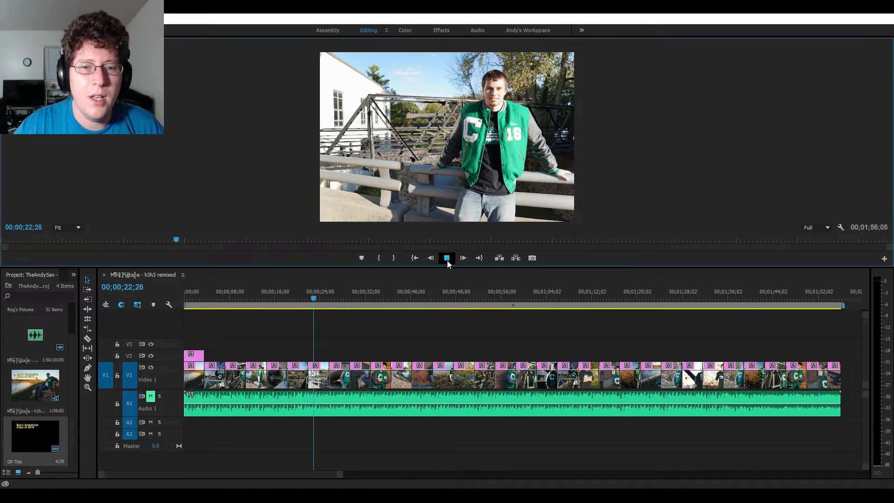
left_click(448, 262)
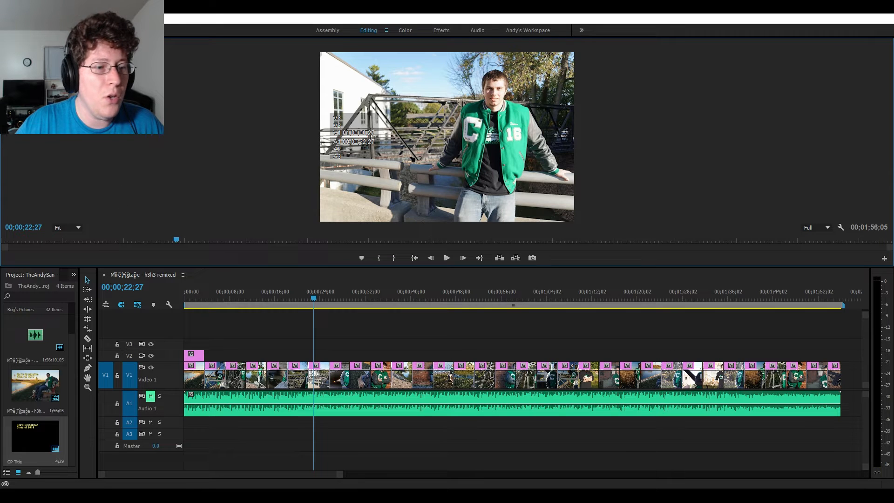
- Create a new default still title named ED Title with the existing video settings
left_click(108, 19)
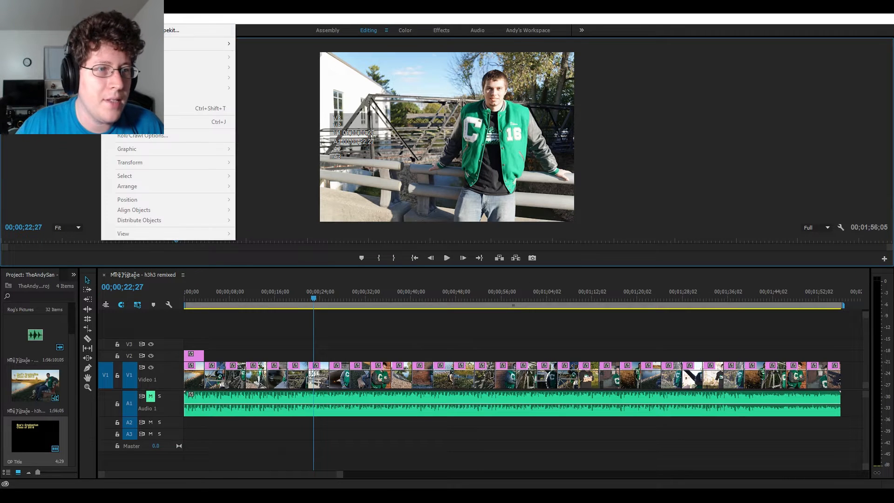
mouse_move(188, 46)
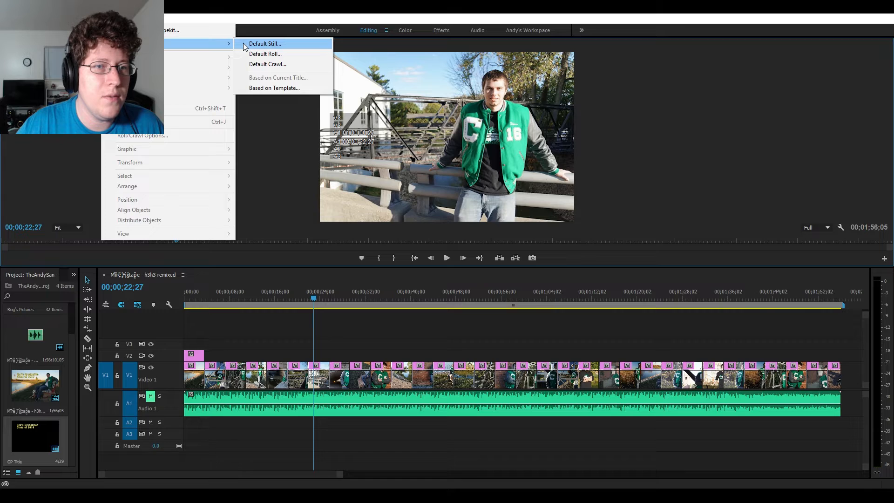
left_click(265, 44)
left_click(465, 272)
left_click_drag(465, 272, 345, 277)
type("ED Title")
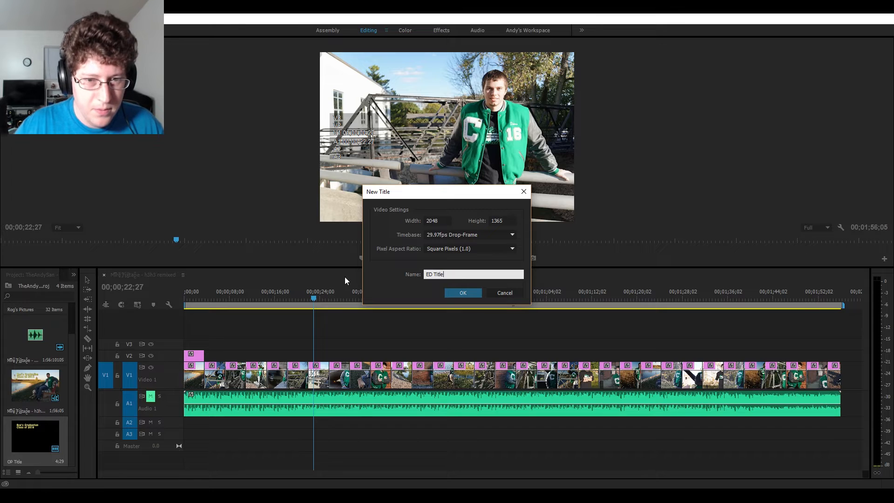
left_click(464, 293)
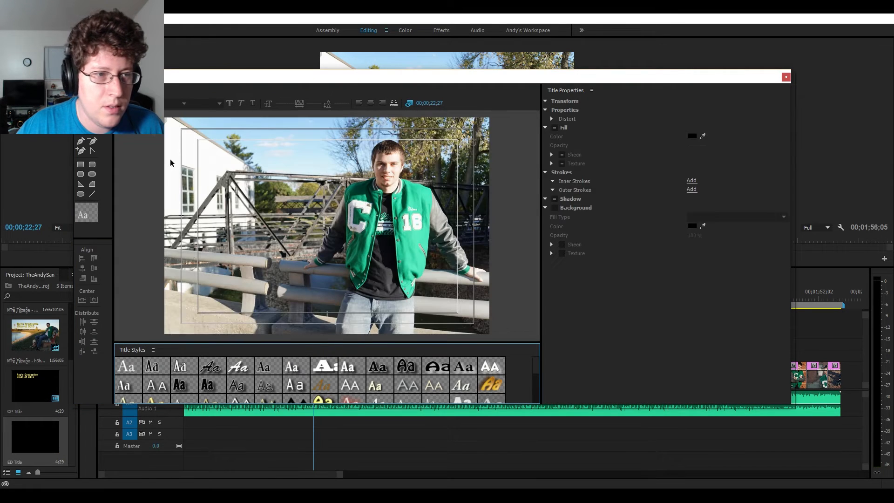
- Add the text "Thanks for watching!!" at the frame's upper left in the yellow, black-outlined Hobo Std title style
left_click(322, 399)
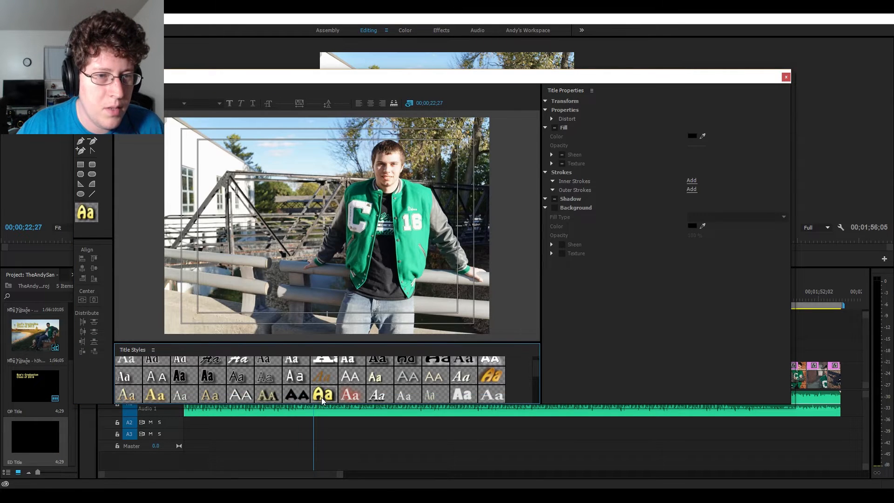
left_click(205, 153)
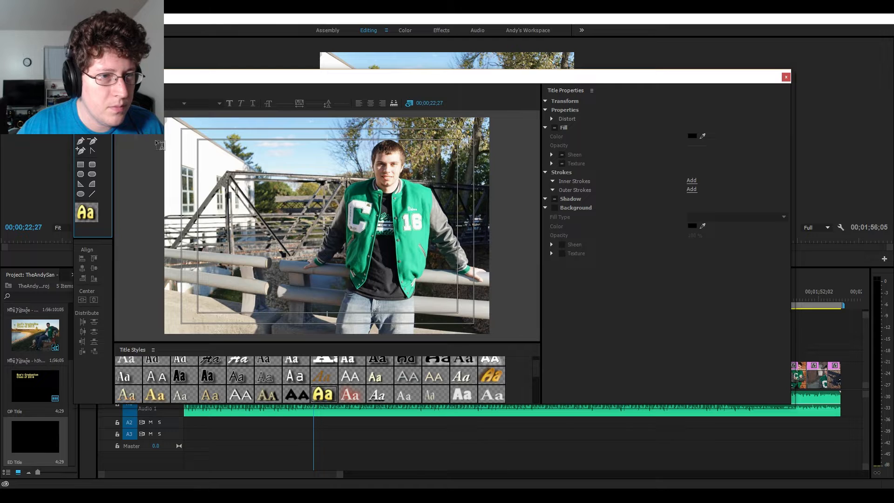
mouse_move(212, 151)
left_mouse_down()
mouse_move(308, 186)
mouse_move(323, 203)
left_mouse_up()
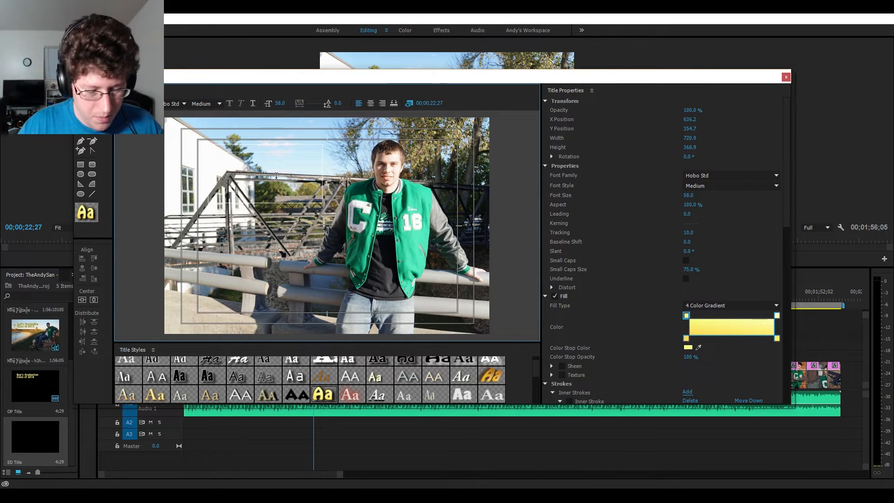
type("T")
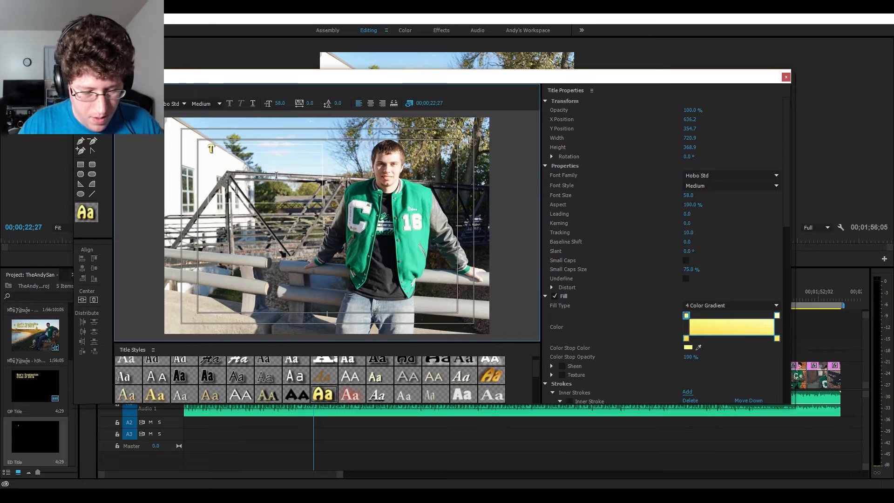
type("hanks")
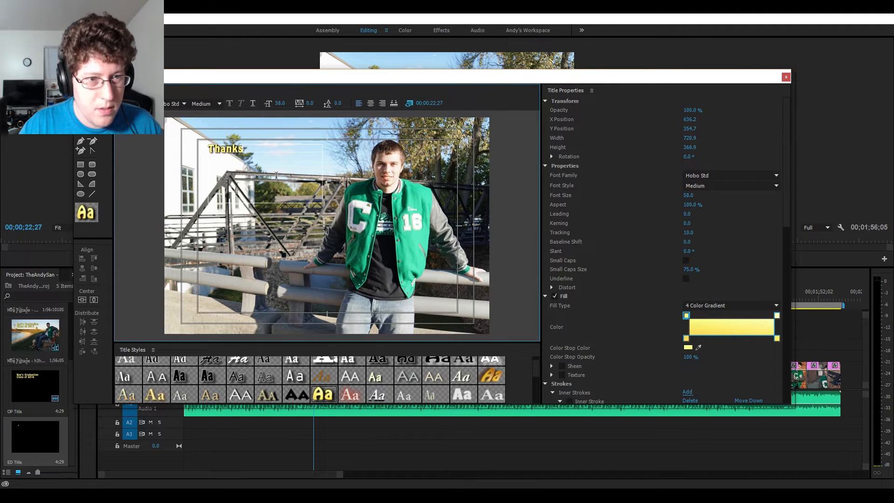
type(" for watching!!")
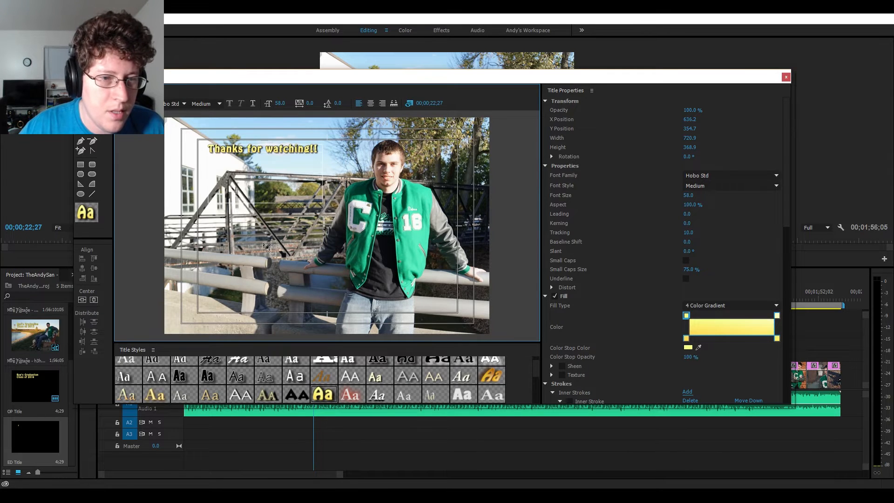
- Shorten the closing text box to a height of about 128 and close the title editor
left_click(81, 101)
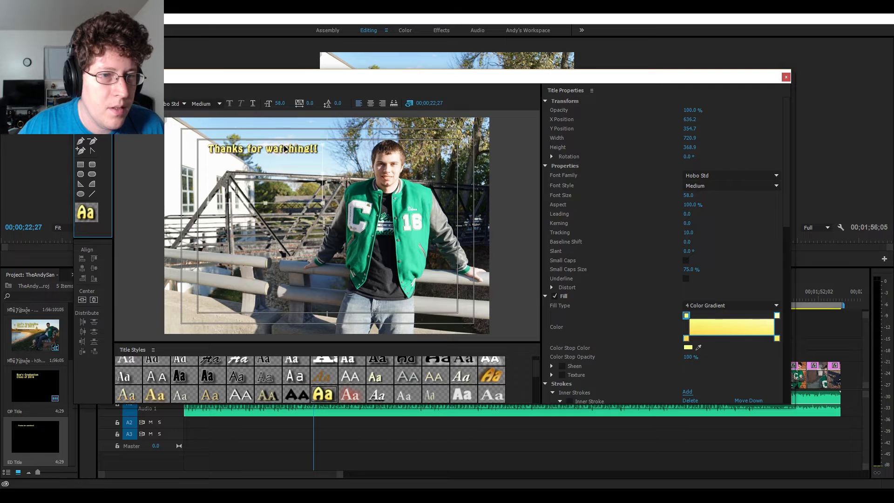
left_click_drag(265, 203, 269, 167)
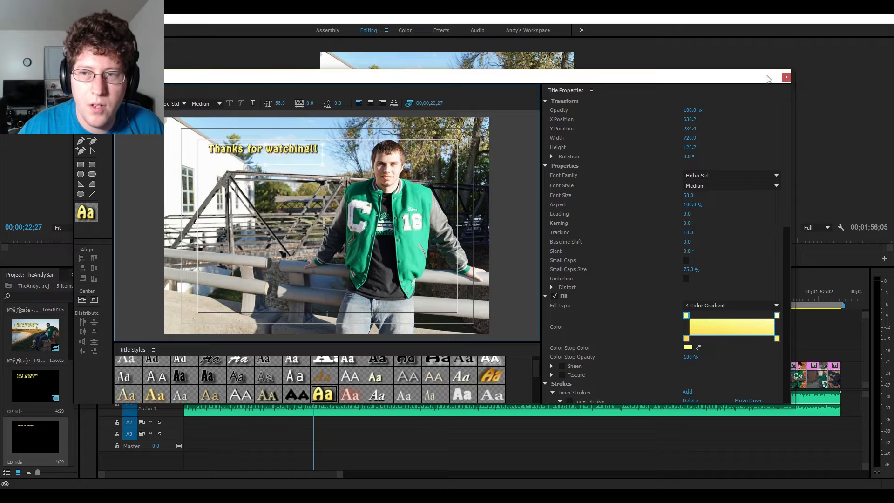
left_click(786, 77)
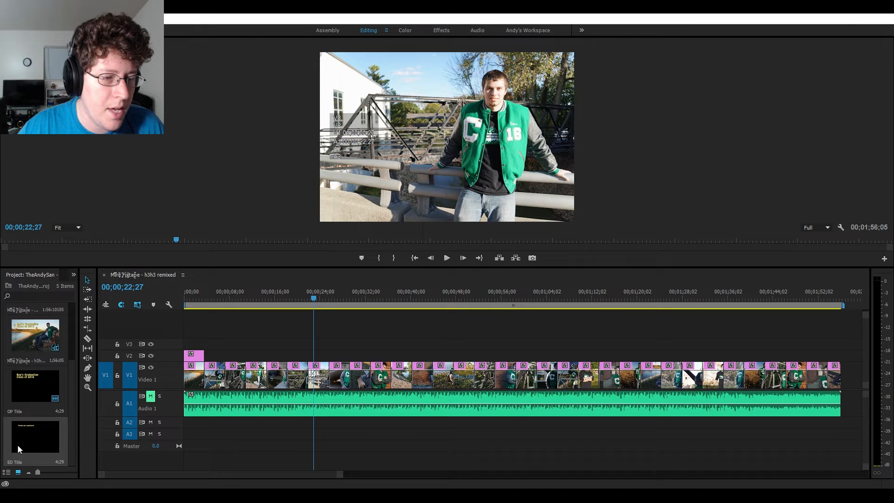
- Fit ED Title over the last photo at the end of Video 2, starting just after the photo begins, and save the project
left_click_drag(21, 446, 812, 358)
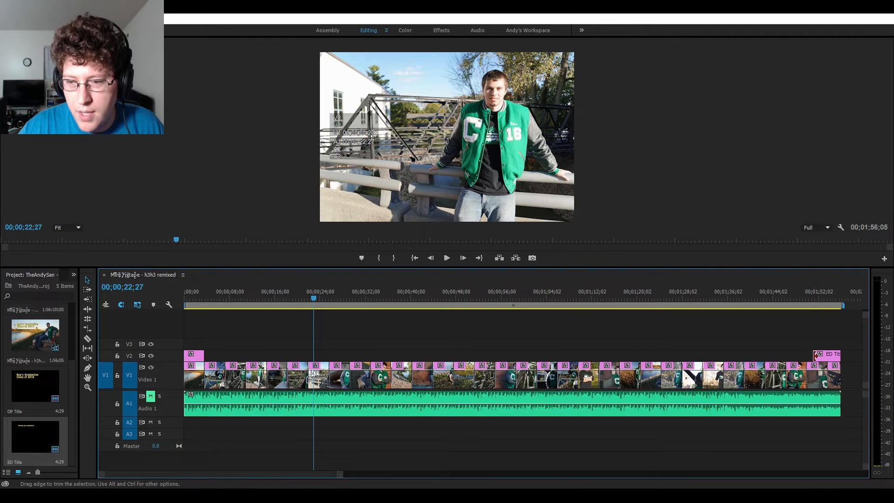
left_click_drag(816, 355, 828, 356)
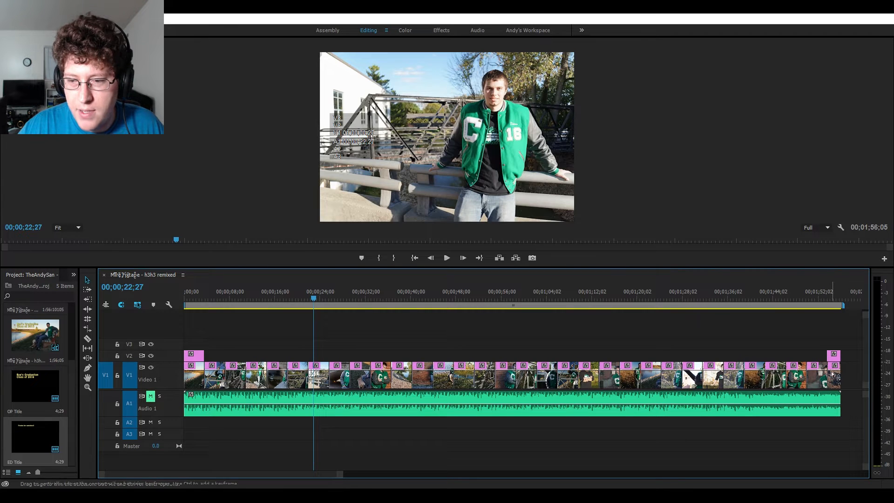
scroll(832, 376, "up", 3, "alt")
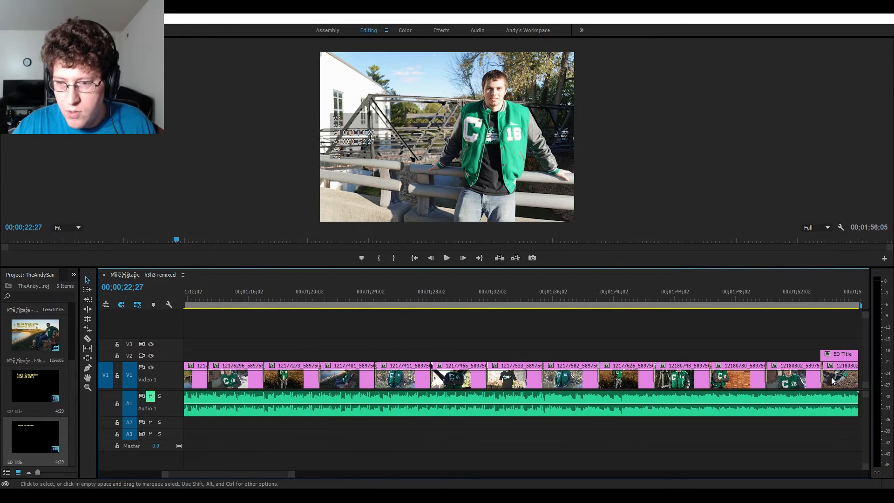
left_click(813, 356)
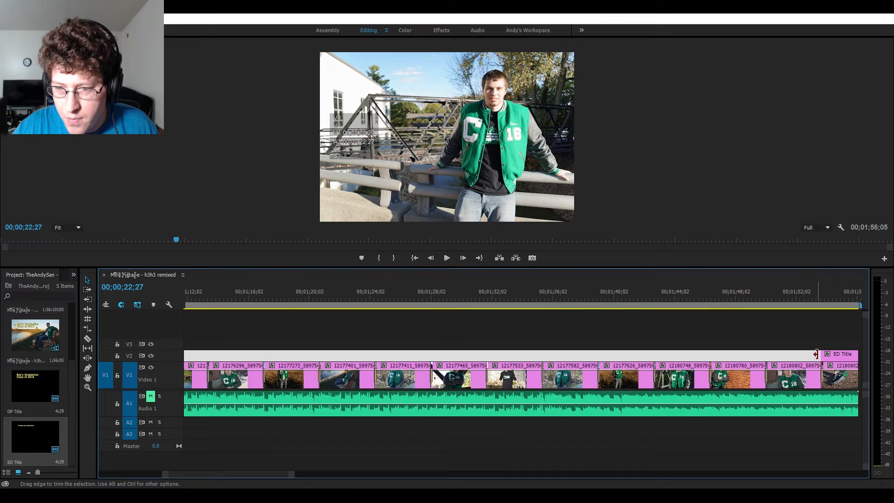
left_click(819, 356)
left_click_drag(818, 355, 824, 355)
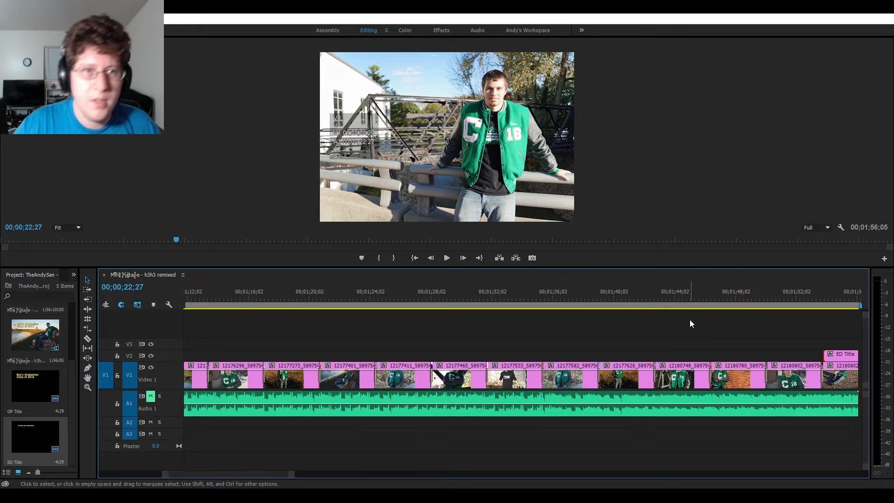
key("ctrl+s")
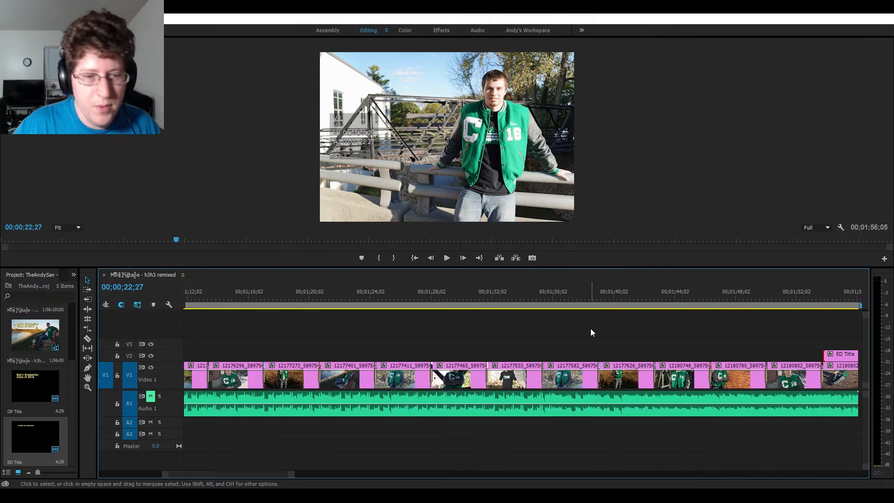
key("minus")
key("minus")
key("minus")
key("minus")
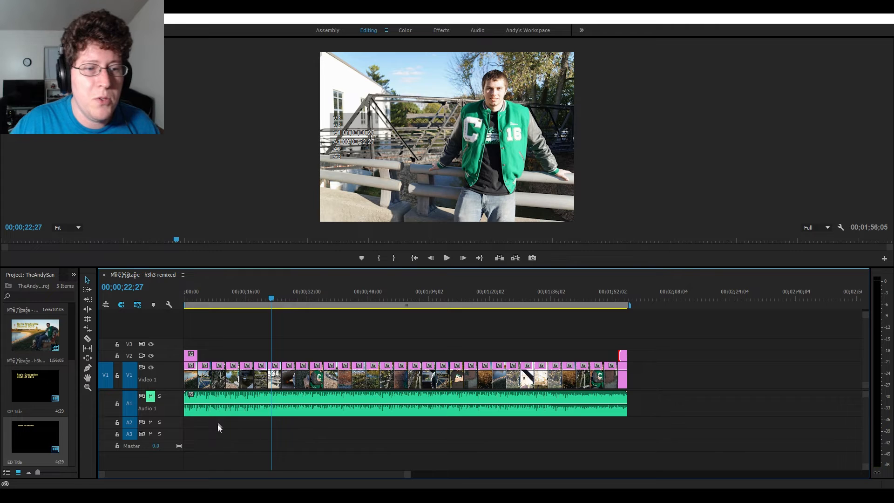
- Apply the Exponential Fade audio crossfade to the beginning of the music clip on Audio 1
key("equal")
key("equal")
key("equal")
key("equal")
key("equal")
key("equal")
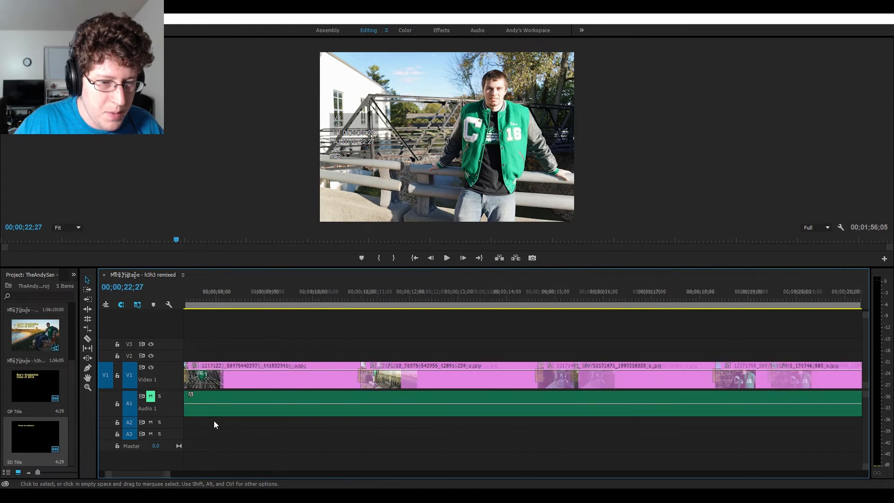
left_click_drag(143, 473, 124, 474)
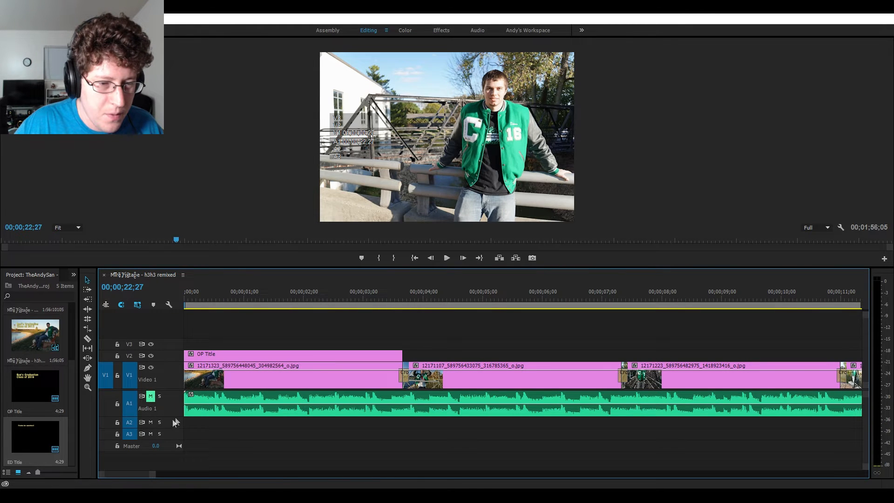
left_click(194, 400)
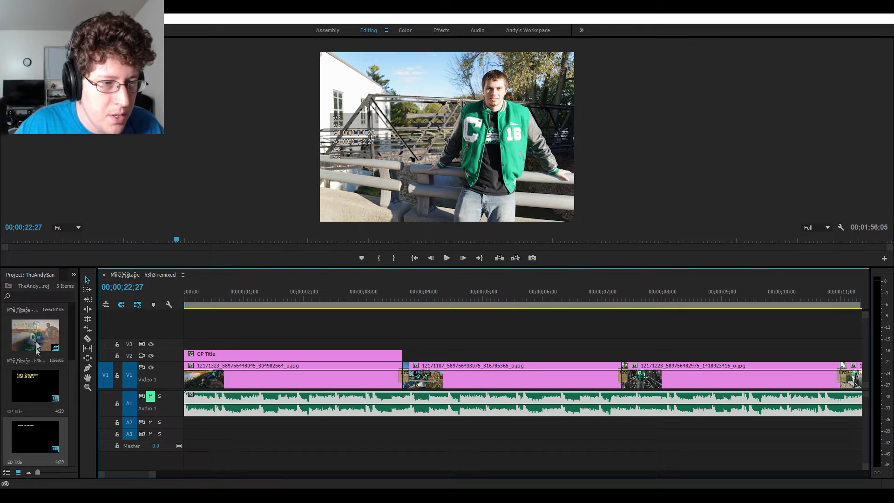
left_click(73, 275)
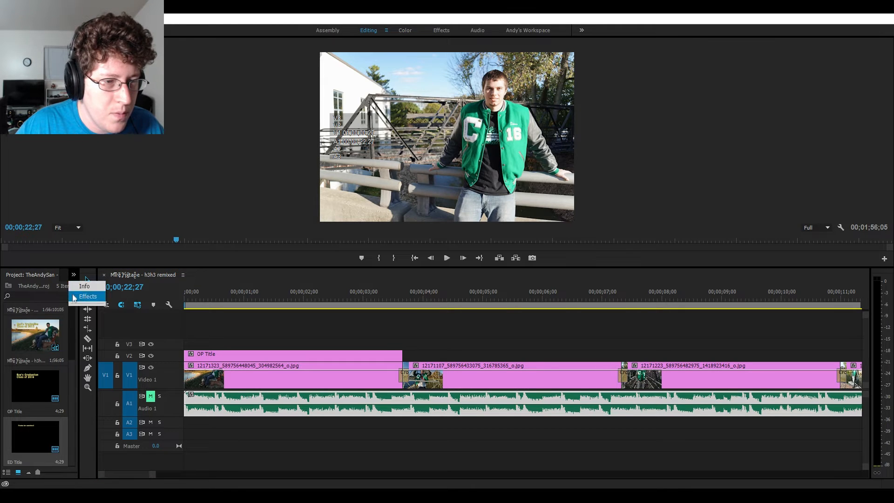
left_click(84, 296)
left_click(7, 338)
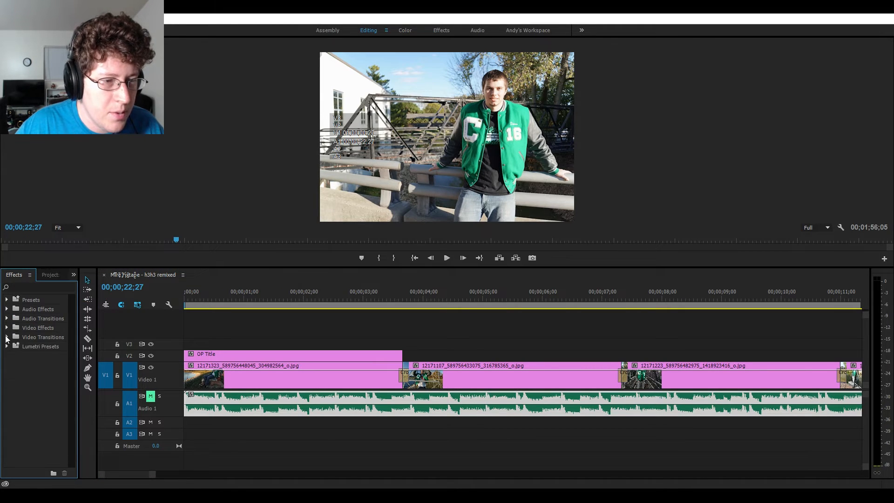
left_click(7, 318)
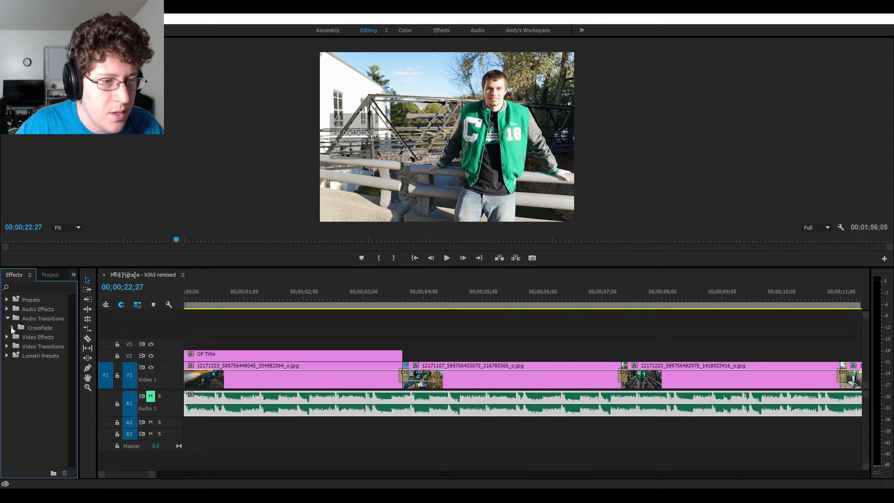
left_click(12, 327)
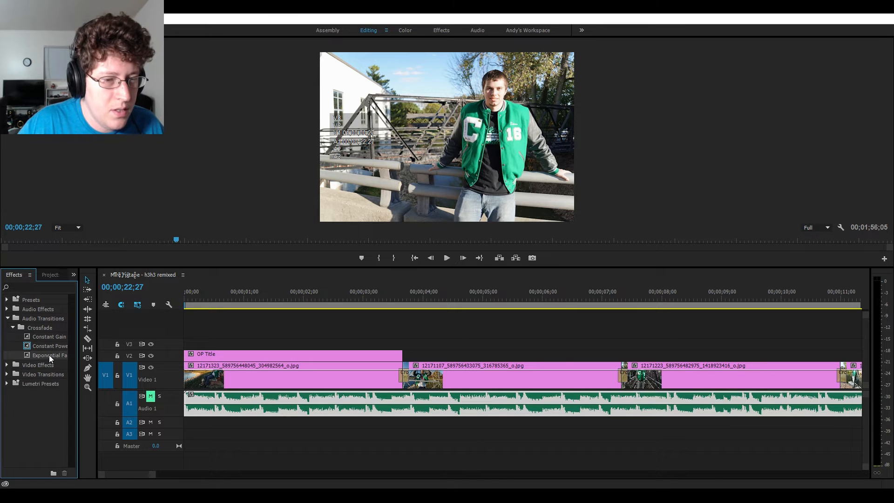
left_click_drag(49, 355, 199, 399)
left_click_drag(54, 354, 188, 399)
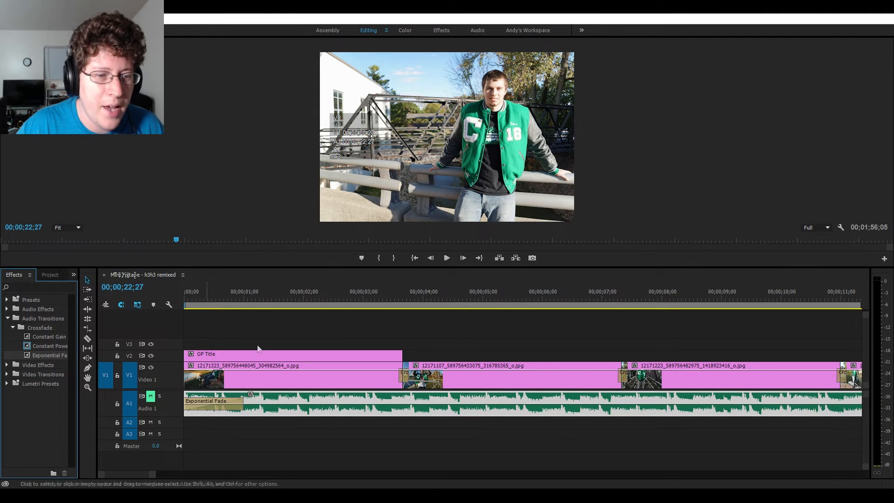
- Unmute Audio 1 and play the first few seconds of the sequence to hear the music's fade-in
left_click(150, 396)
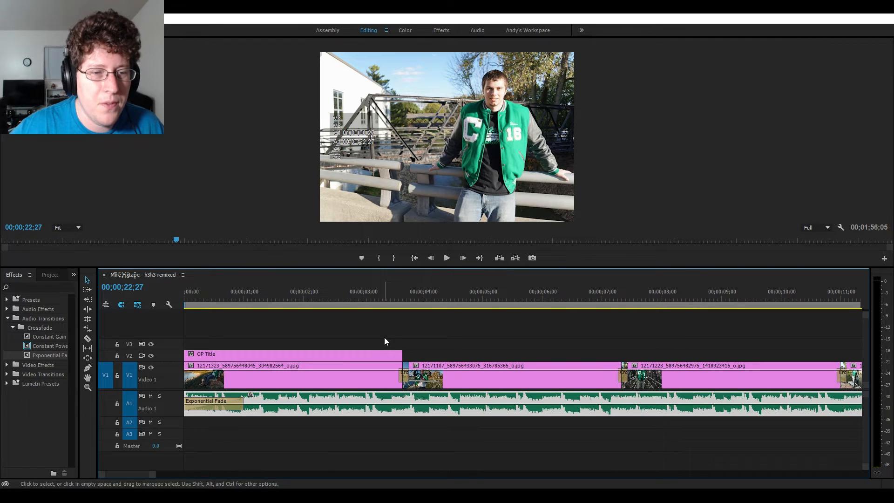
left_click(446, 258)
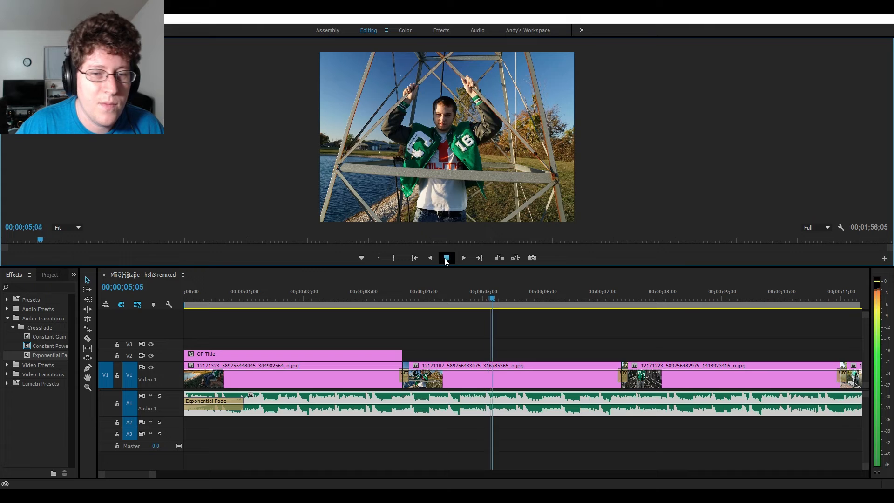
left_click(446, 258)
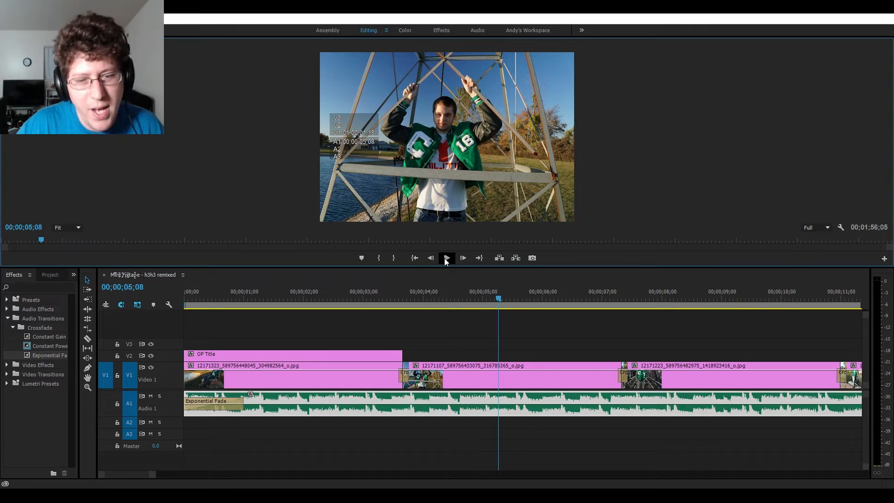
left_click(416, 259)
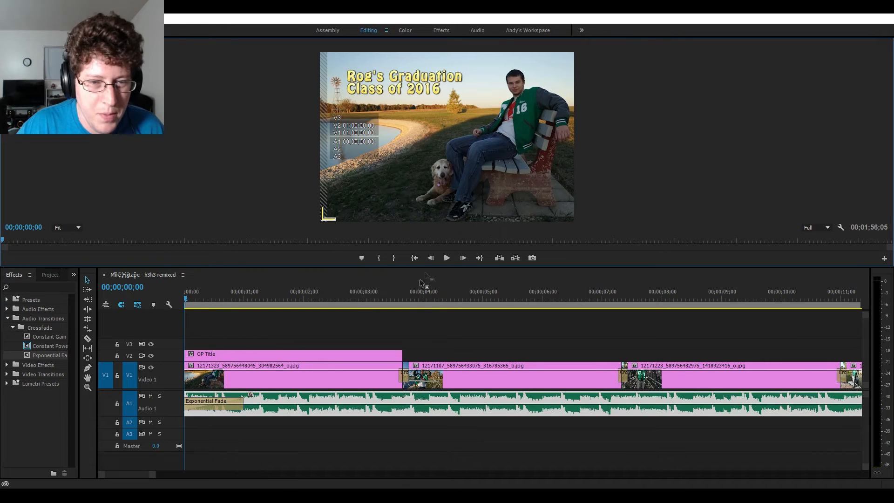
left_click(443, 260)
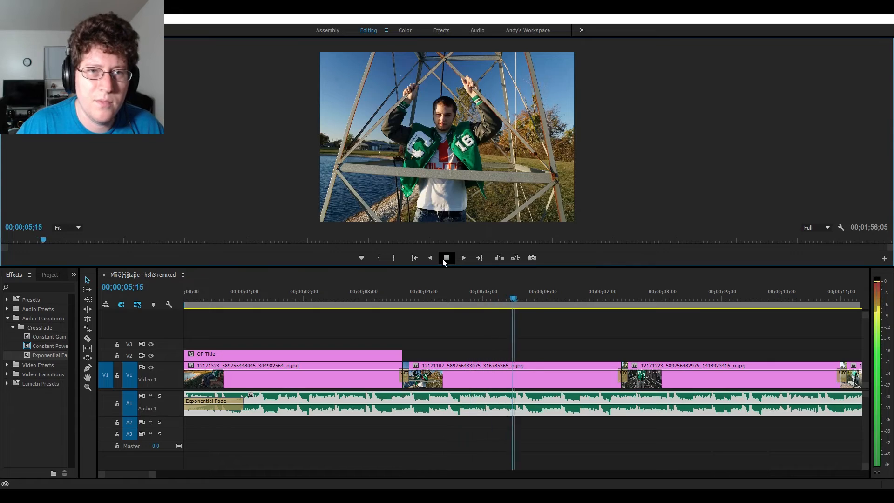
left_click(443, 258)
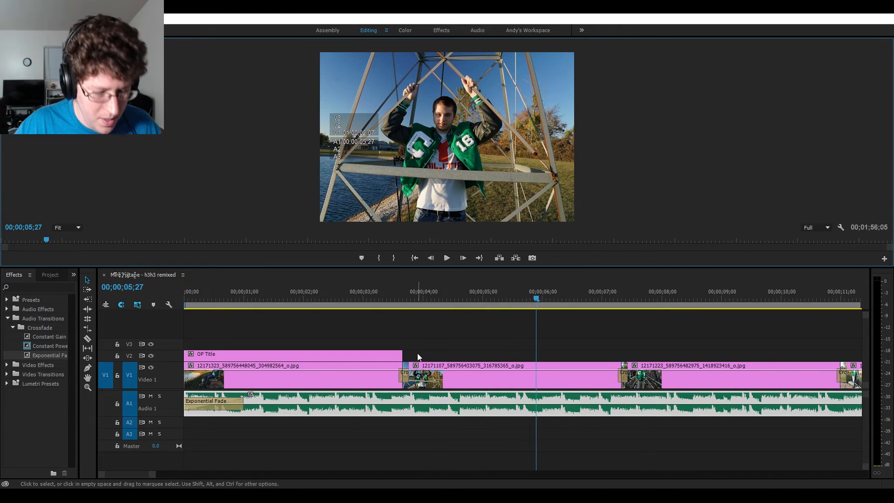
- Apply the Exponential Fade audio crossfade to the end of the music clip on Audio 1
scroll(417, 356, "down", 10)
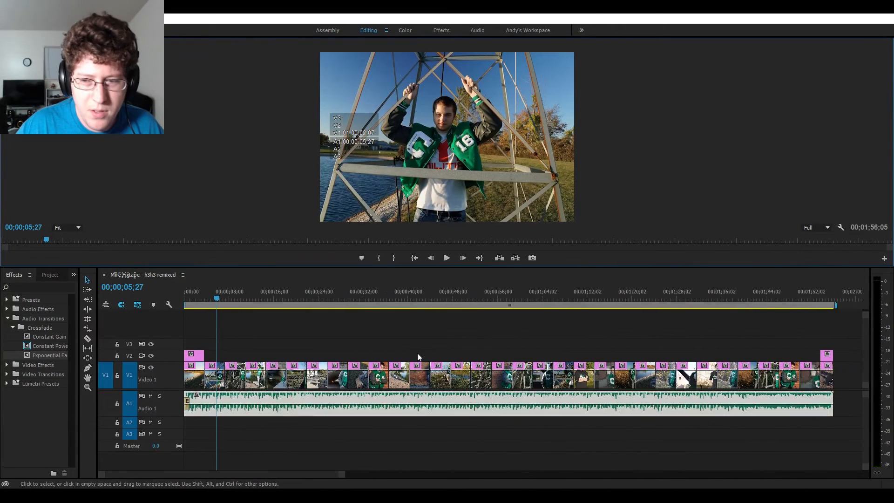
scroll(418, 352, "down", 1)
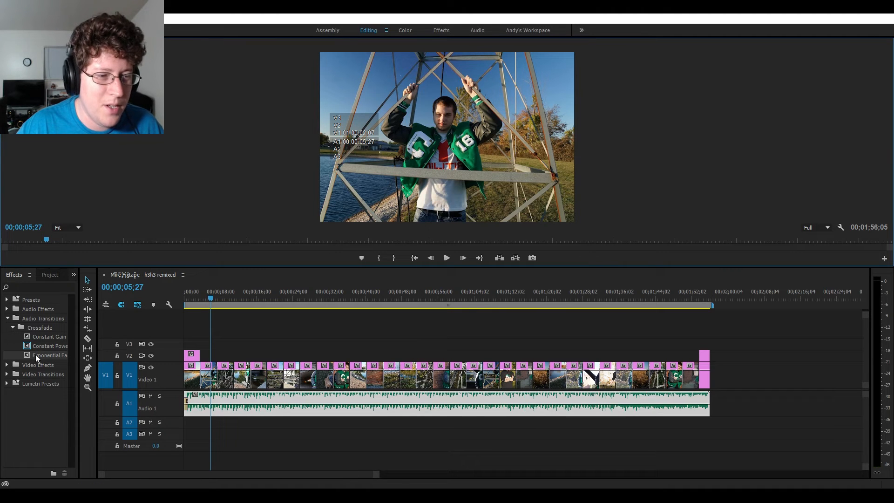
left_click_drag(35, 356, 710, 411)
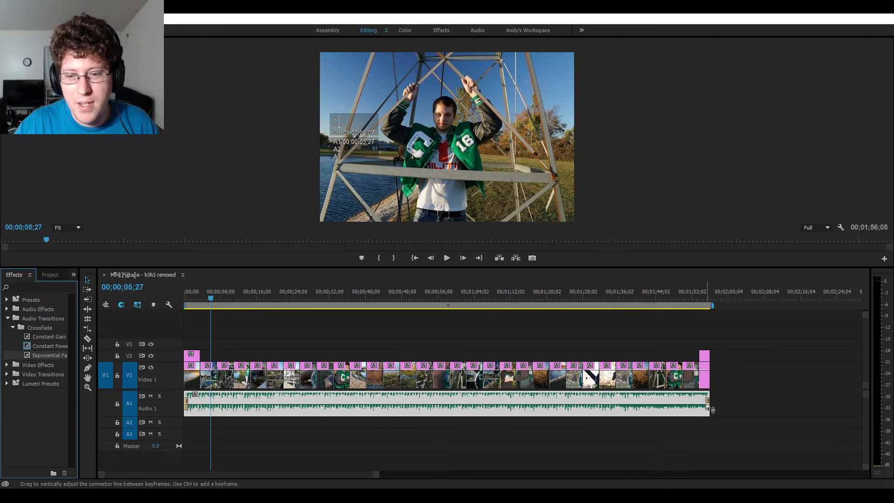
- Play the sequence from about 00;01;53;19 to the end to hear the music's fade-out
scroll(709, 377, "up", 2)
scroll(709, 377, "up", 4)
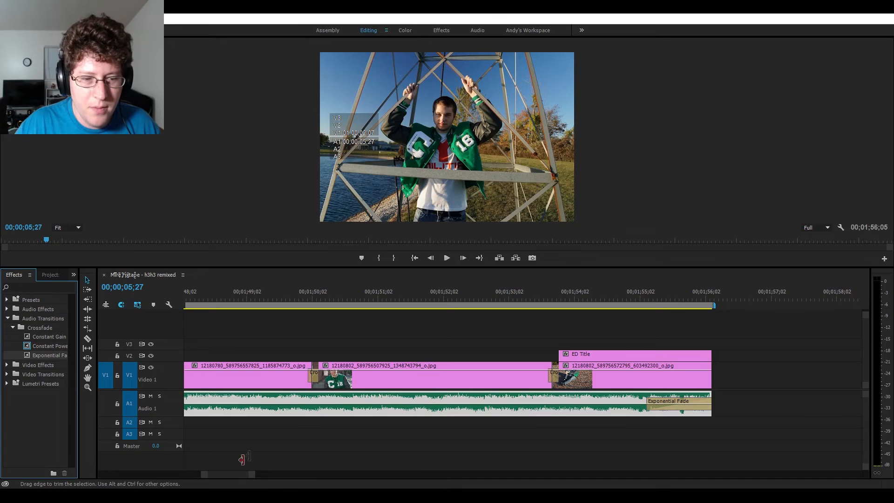
left_click(233, 476)
left_click_drag(233, 475, 239, 476)
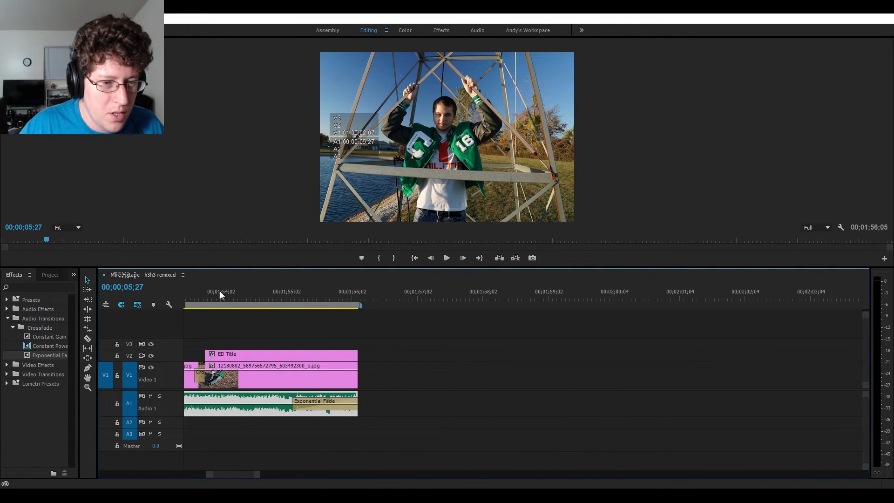
left_click(194, 293)
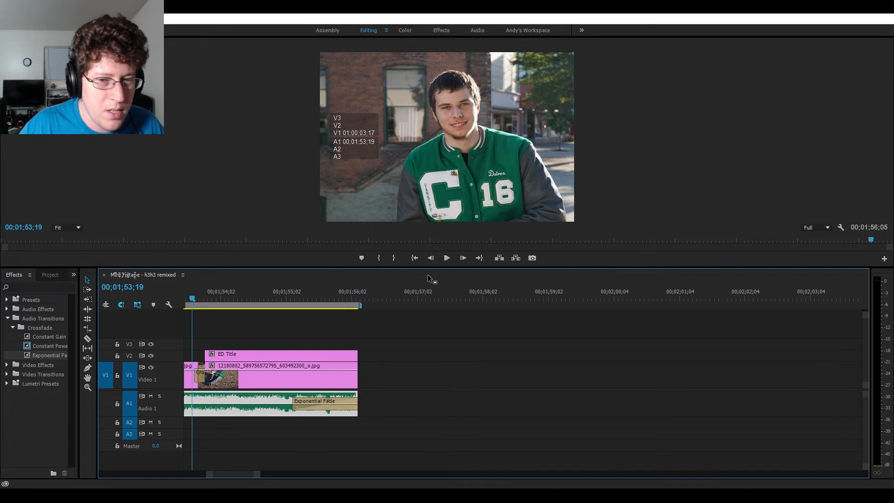
left_click(448, 259)
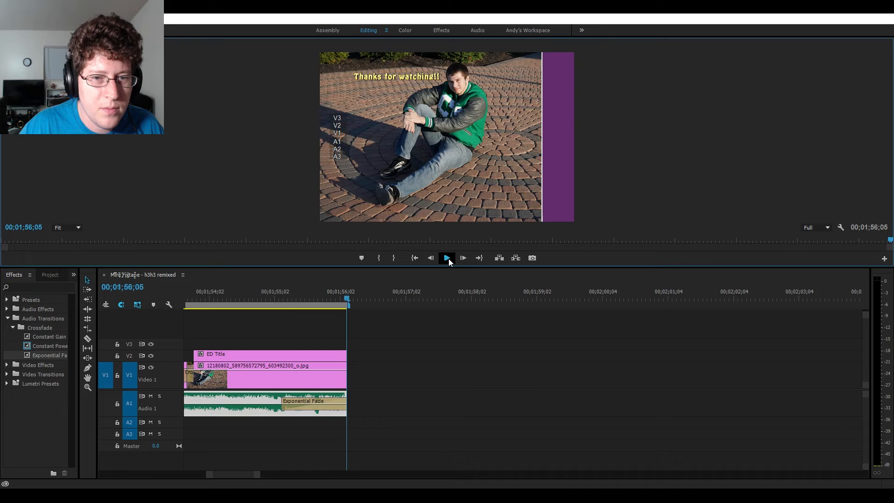
left_click(448, 258)
left_click(449, 258)
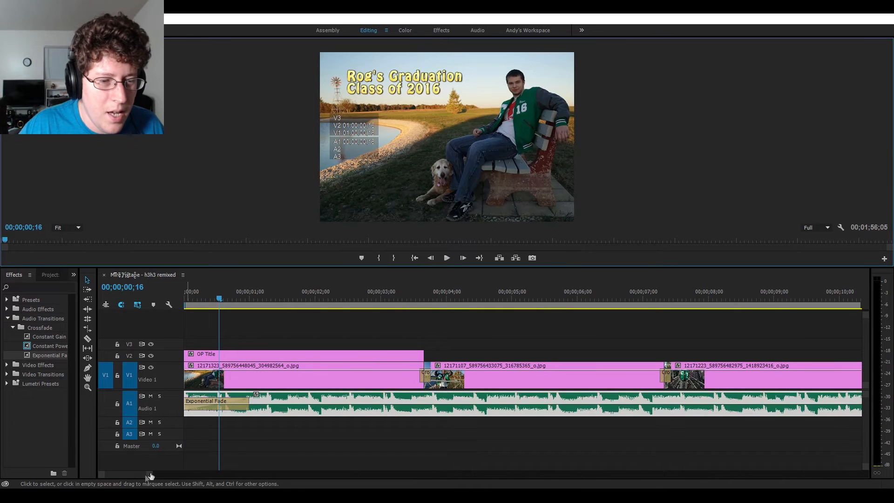
- Lengthen the Exponential Fade at the end of the music so it starts where the last photo begins
left_click_drag(128, 476, 234, 473)
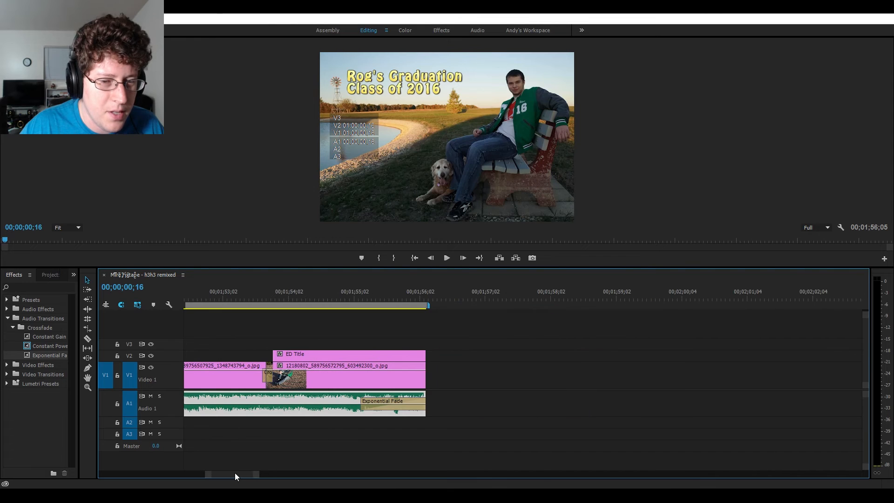
left_click(375, 402)
left_click(361, 402)
left_click(362, 403)
left_click_drag(362, 403, 267, 408)
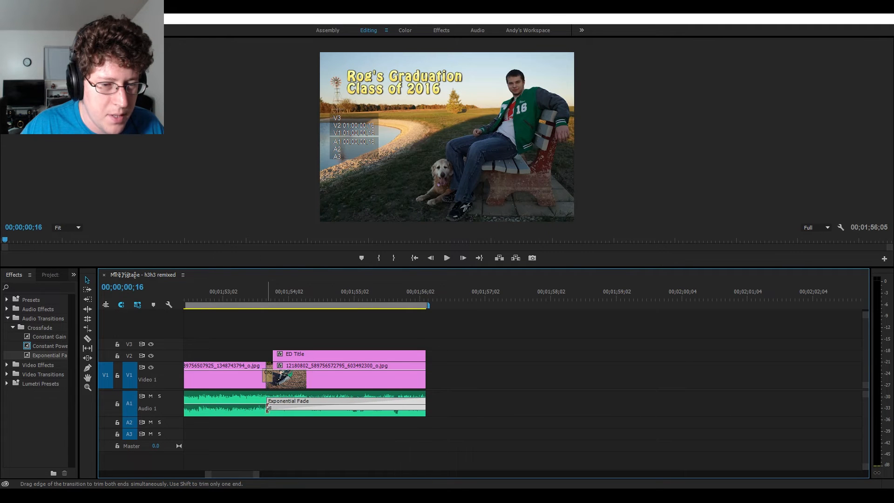
- Play the sequence from about 00;01;53;04 to the end to check the lengthened music fade-out
left_click(229, 292)
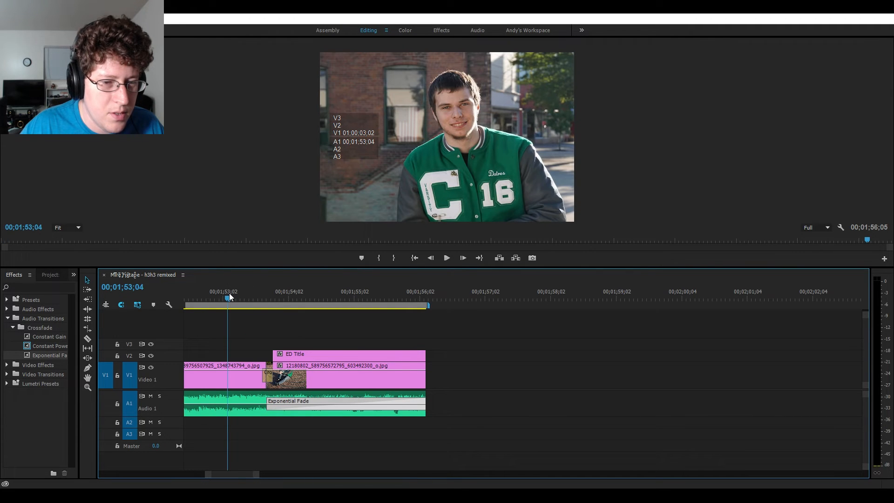
key("space")
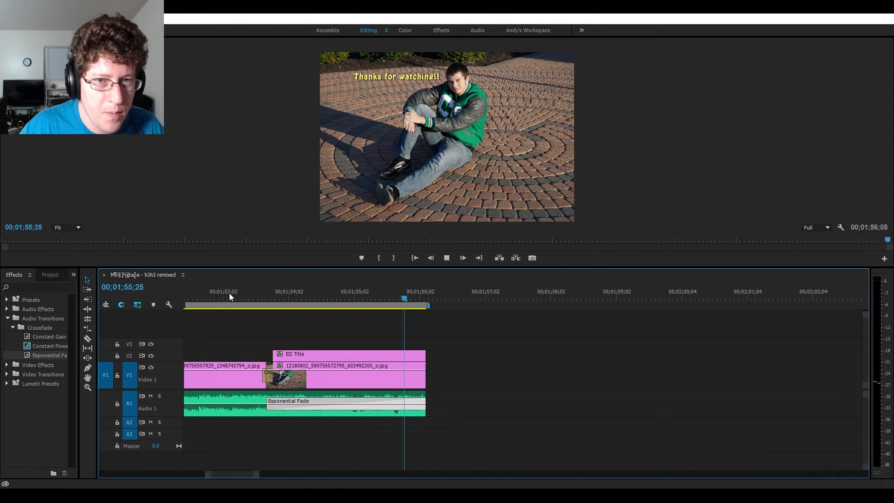
key("space")
key("space")
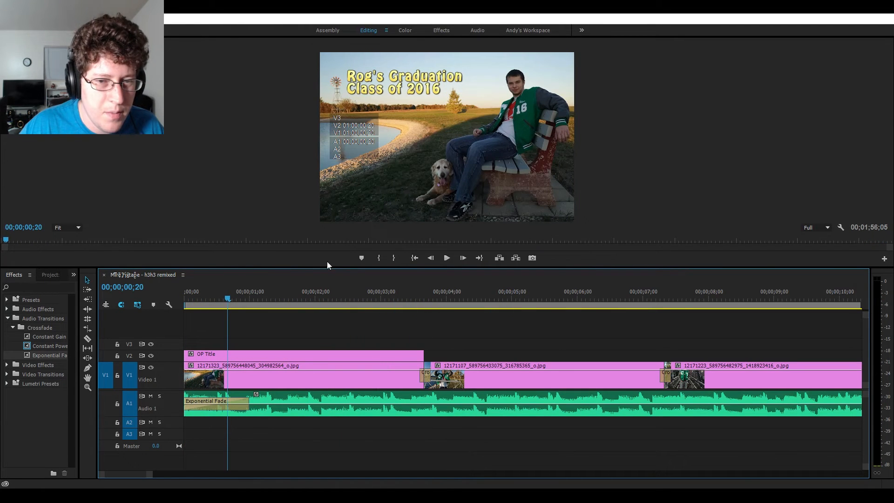
- Shorten the Exponential Fade at the music's end so it starts about a third of the way into the last photo
left_click(479, 258)
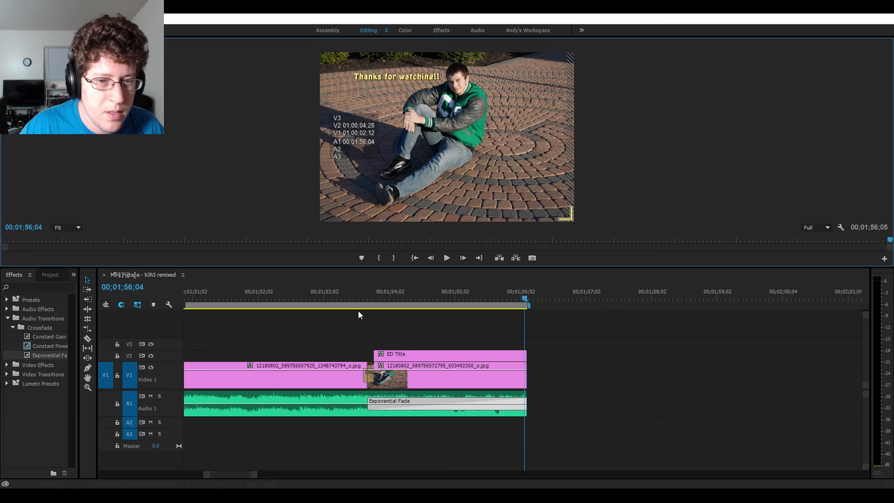
left_click(377, 404)
left_click_drag(368, 403, 418, 401)
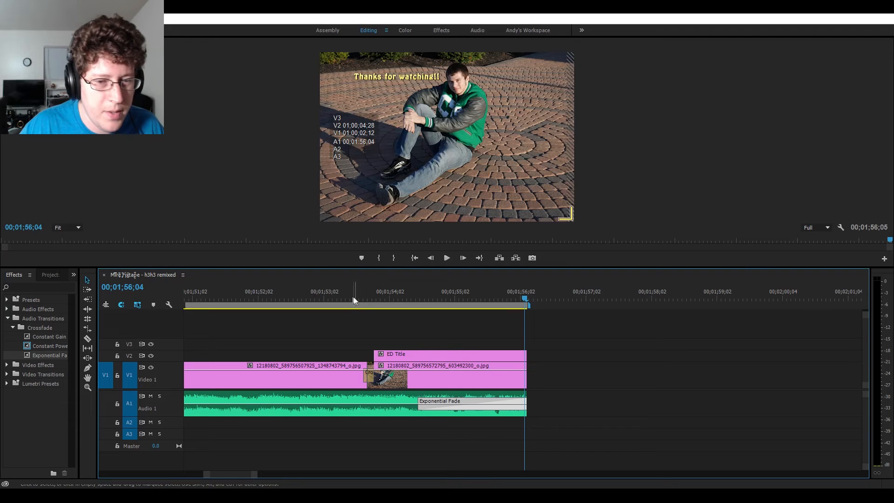
- Play the end of the sequence to check the shortened fade-out, and save the project
left_click(228, 295)
key("space")
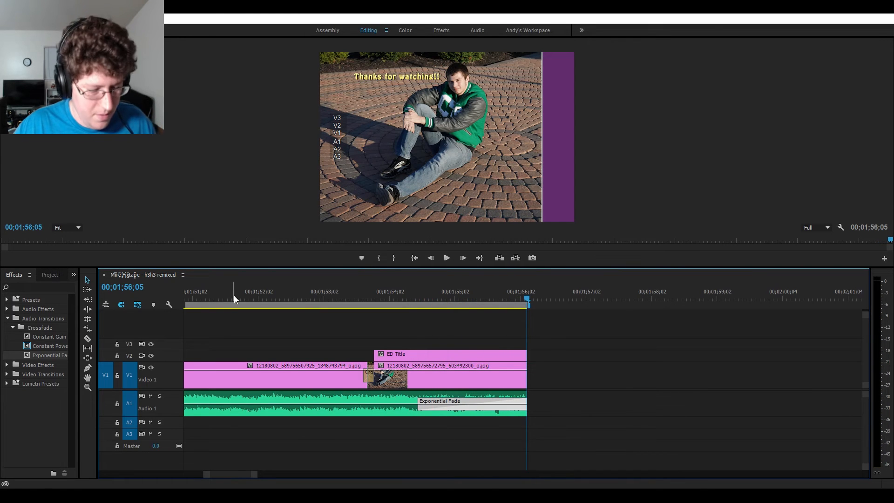
key("ctrl+s")
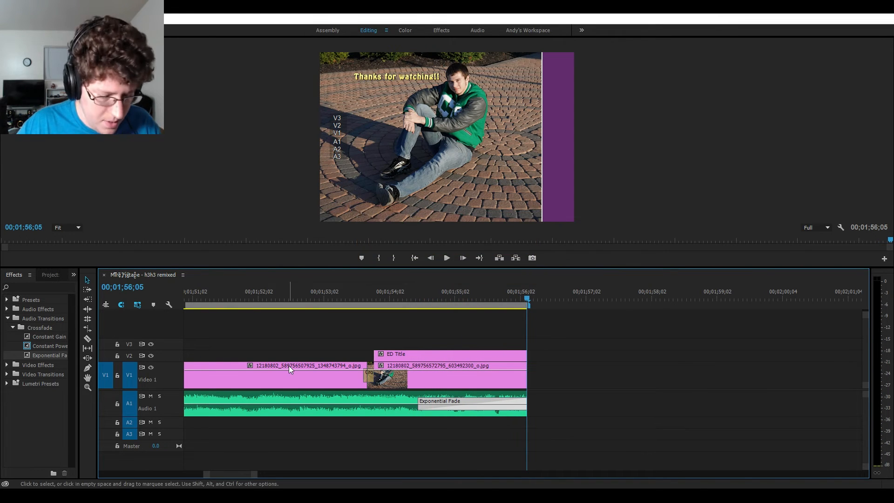
scroll(289, 366, "down", 4)
scroll(289, 369, "down", 2)
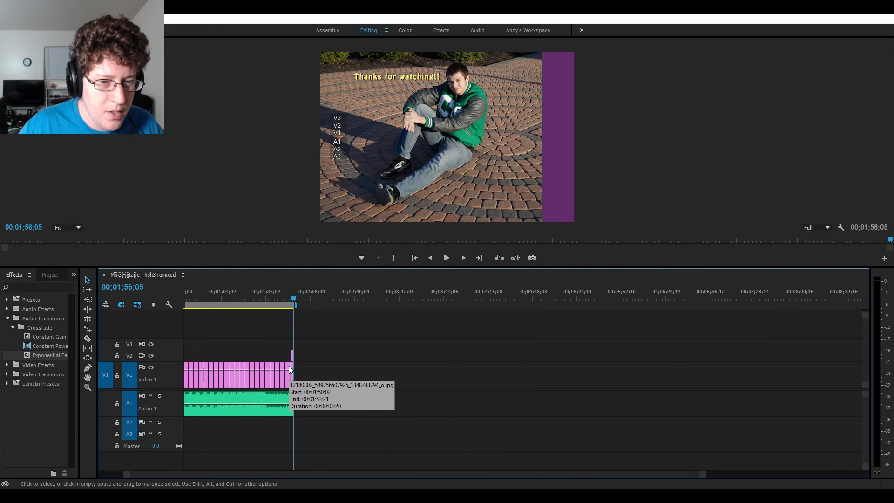